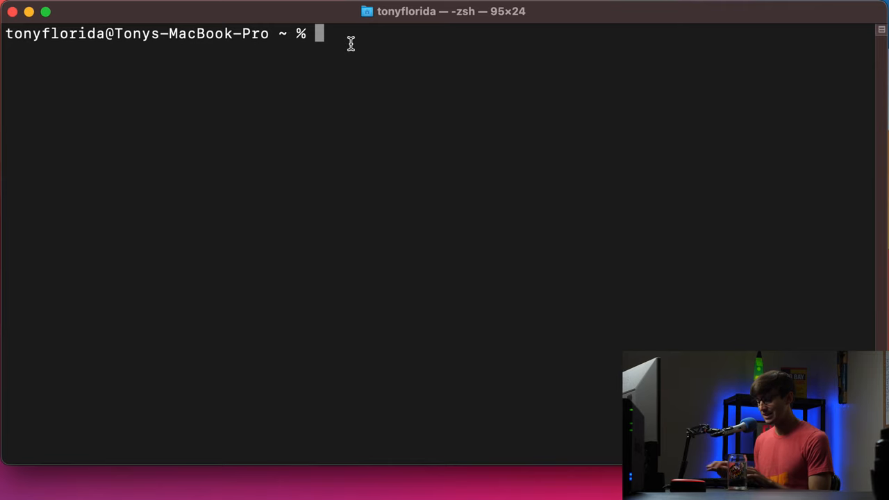
text(dig)
Step: Run dig with no arguments to list root servers, then paste 'apt-get install dnsutils' at the prompt
key(Return)
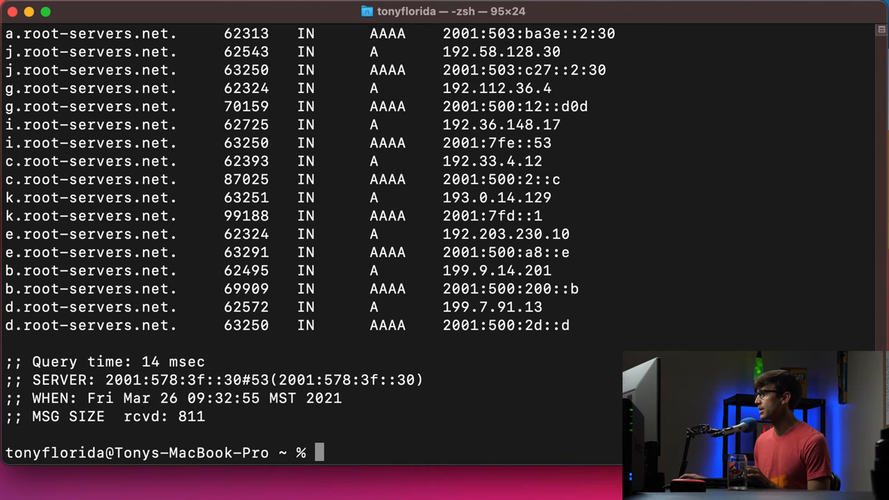
key(super+Tab)
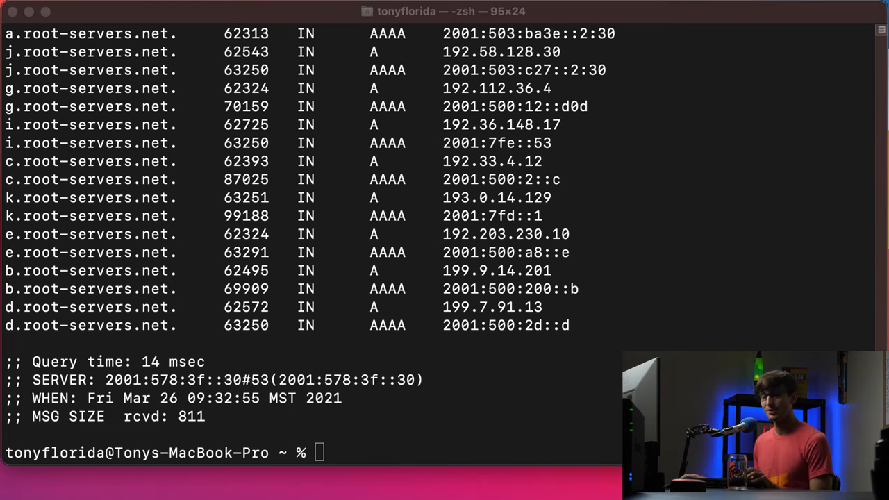
click(543, 374)
text(apt-get install dnsutils)
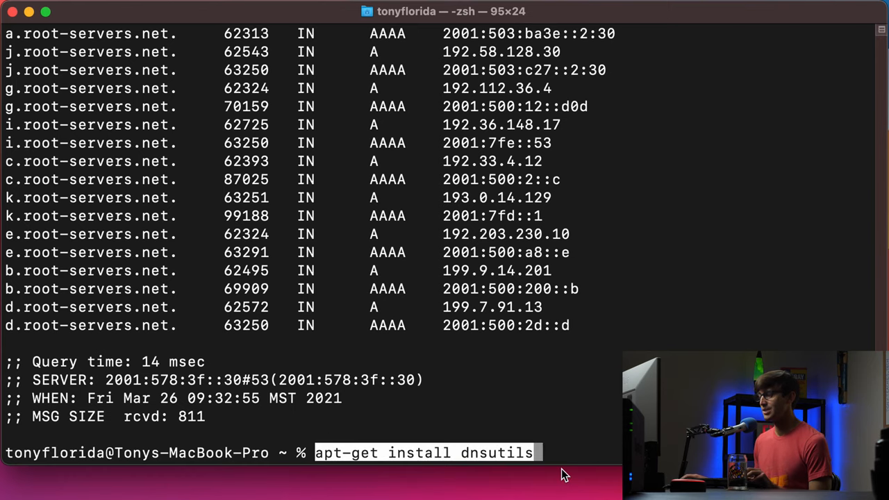
key(Return)
Step: Paste 'yum install bind-utils' at the prompt and move on to fresh prompt lines
key(super+Tab)
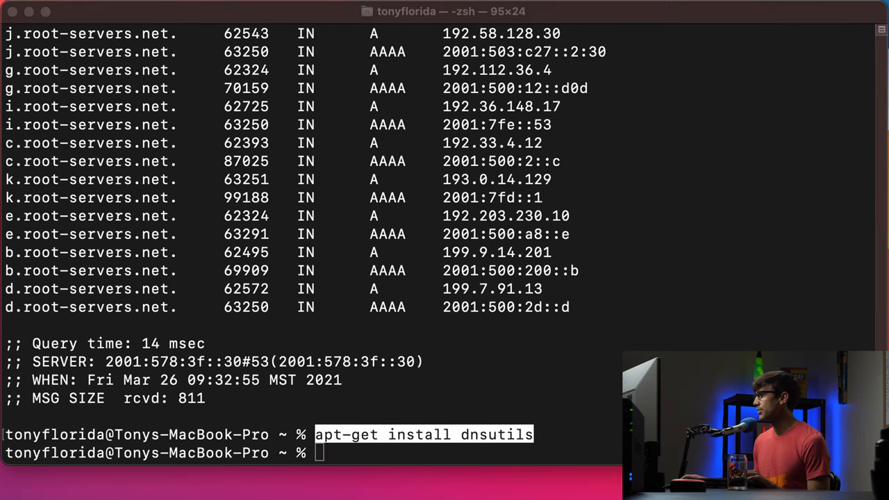
click(514, 400)
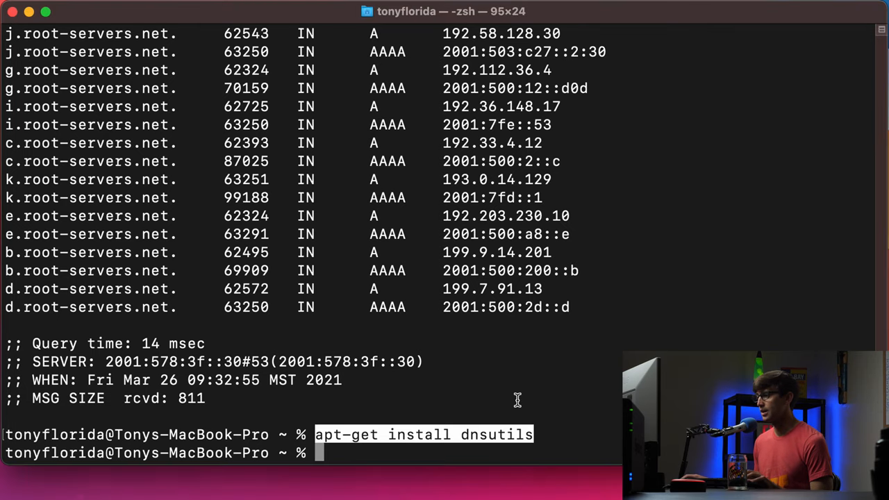
text(yum install bind-utils)
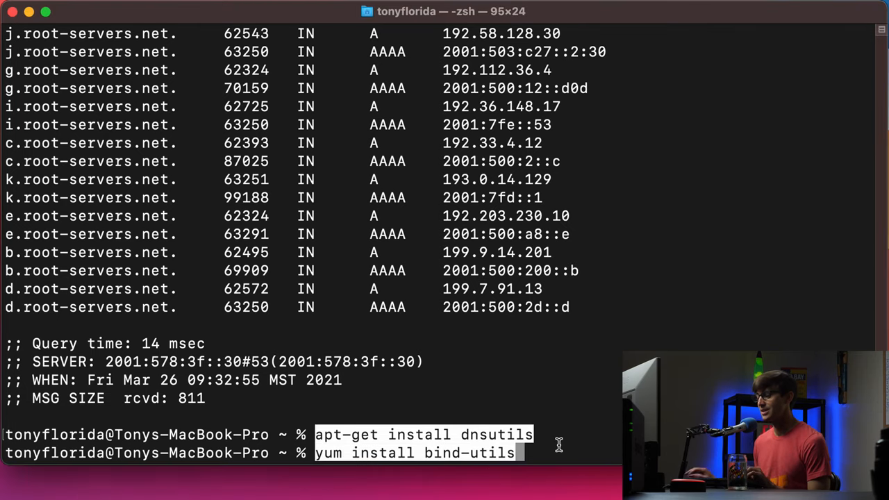
key(Return)
key(Return)
key(Return)
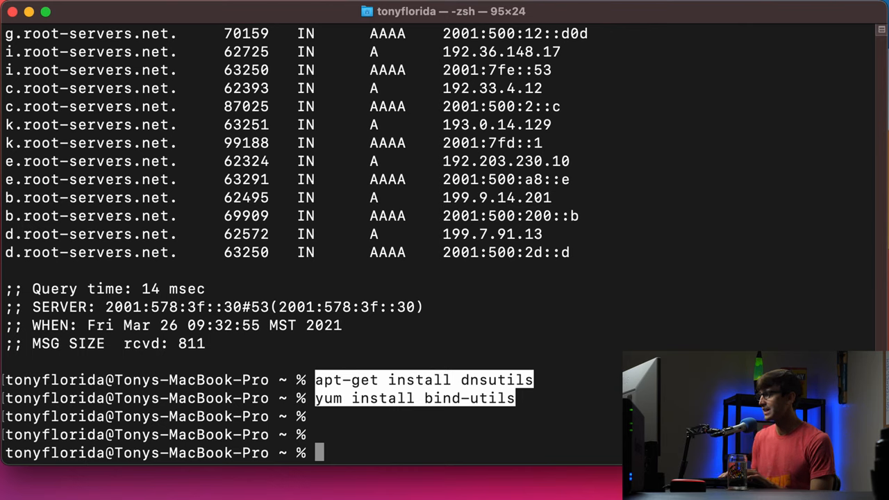
text(di)
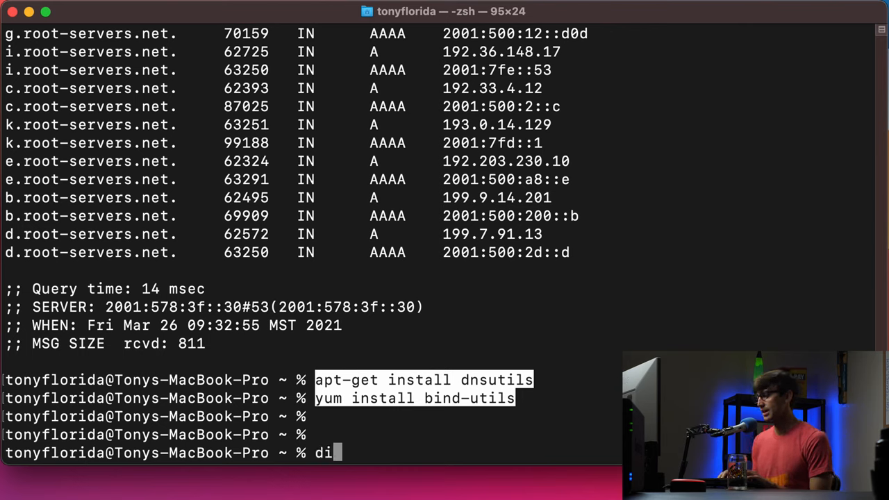
text(g)
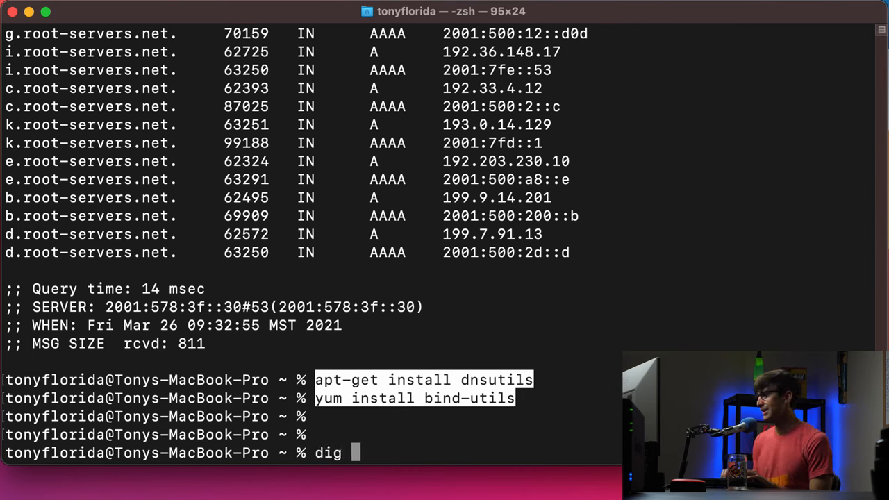
text( server )
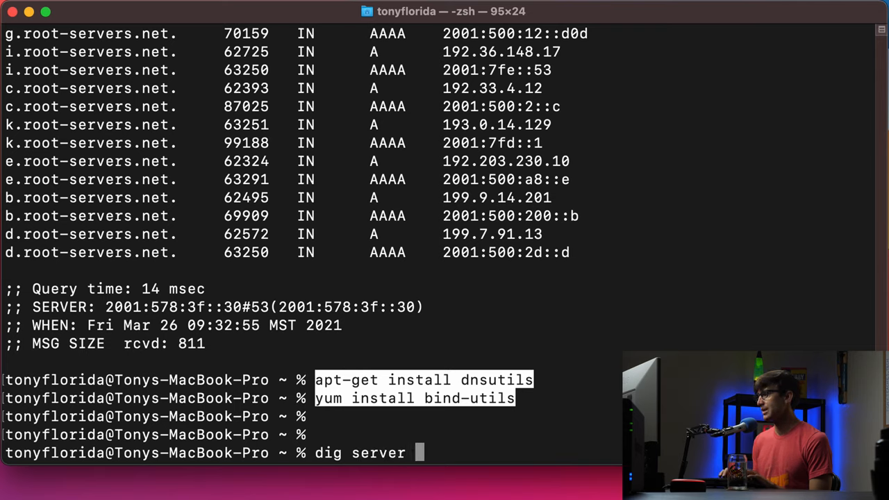
text(na)
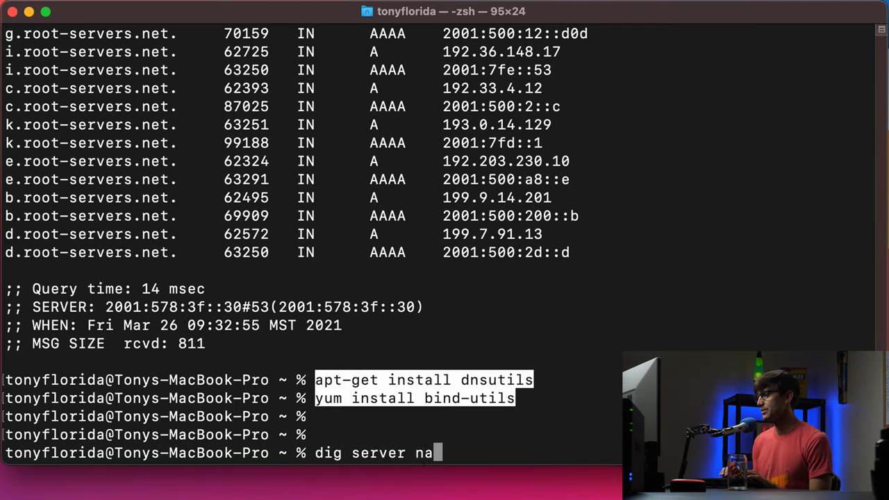
text(me)
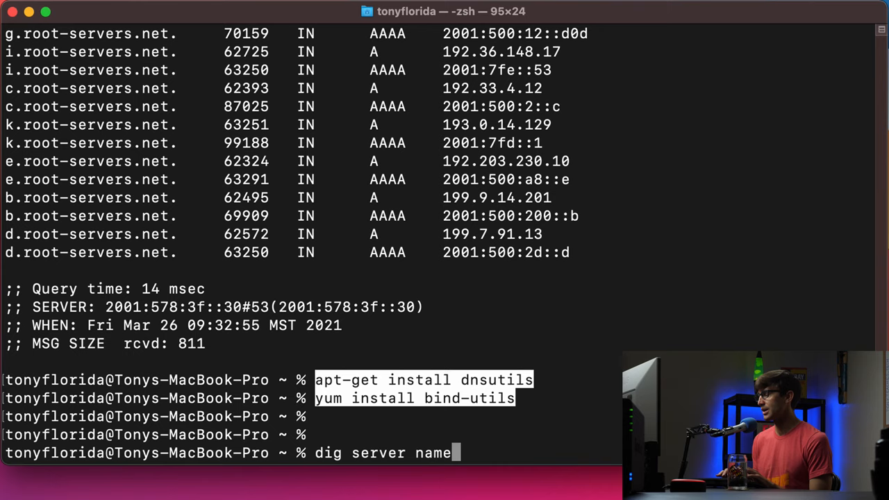
text( type)
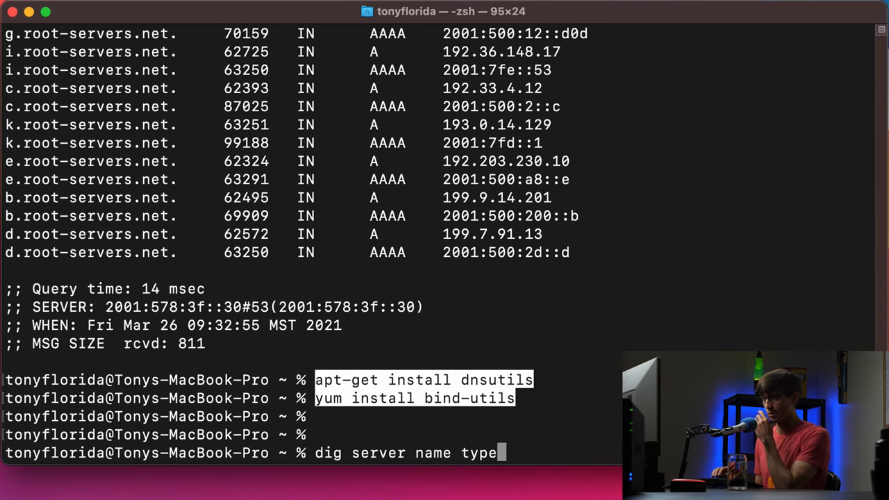
Step: Enter the 'dig server name type' syntax line, read 'man dig', and quit back to the shell
key(Return)
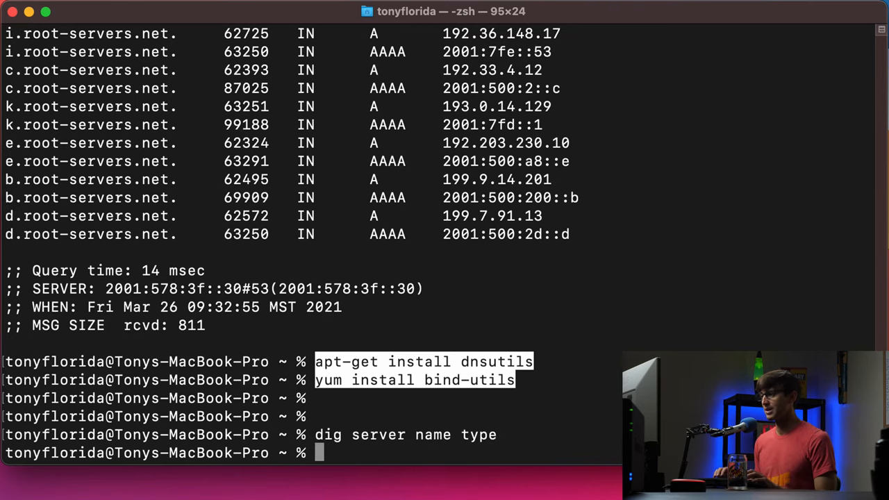
text(ma)
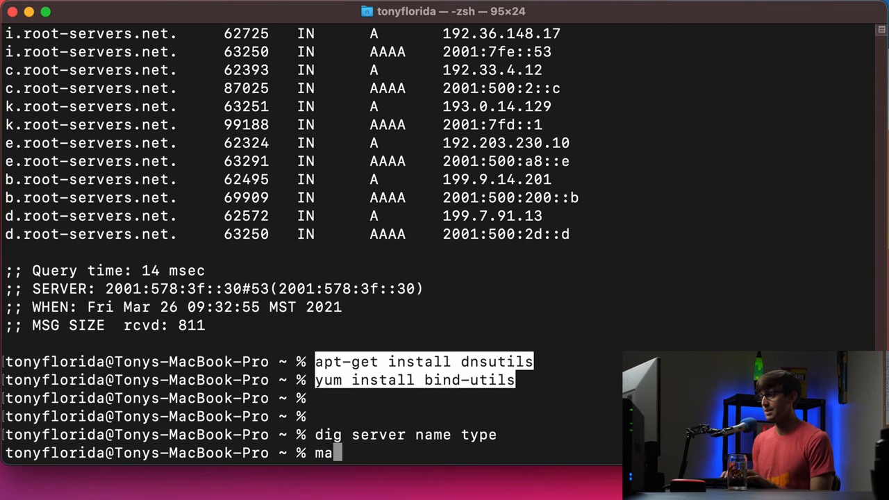
text(n dig)
key(Return)
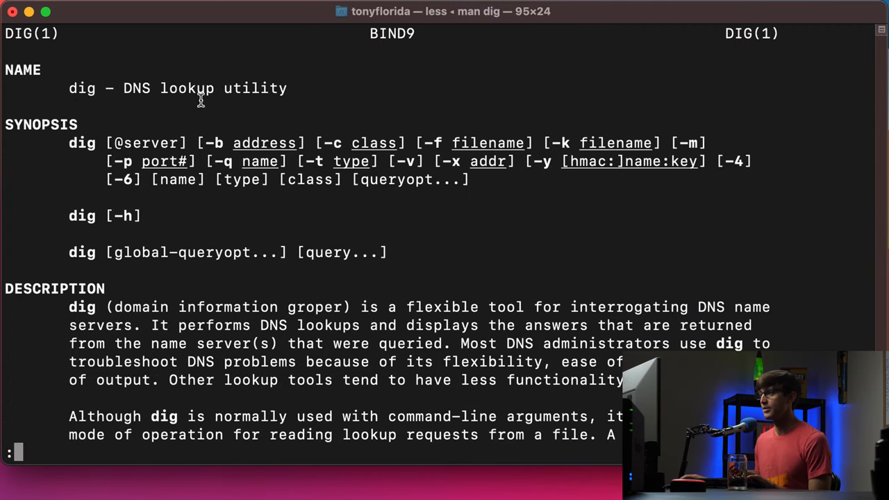
key(q)
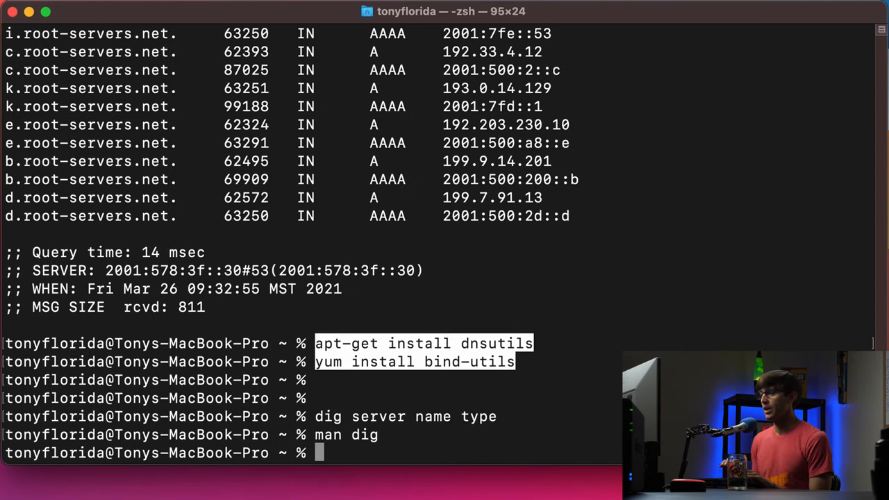
key(Return)
key(Return)
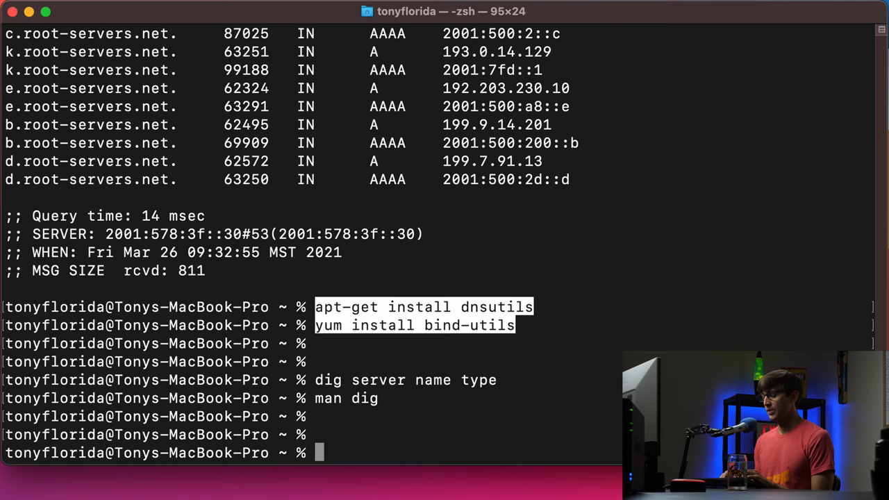
text(dig )
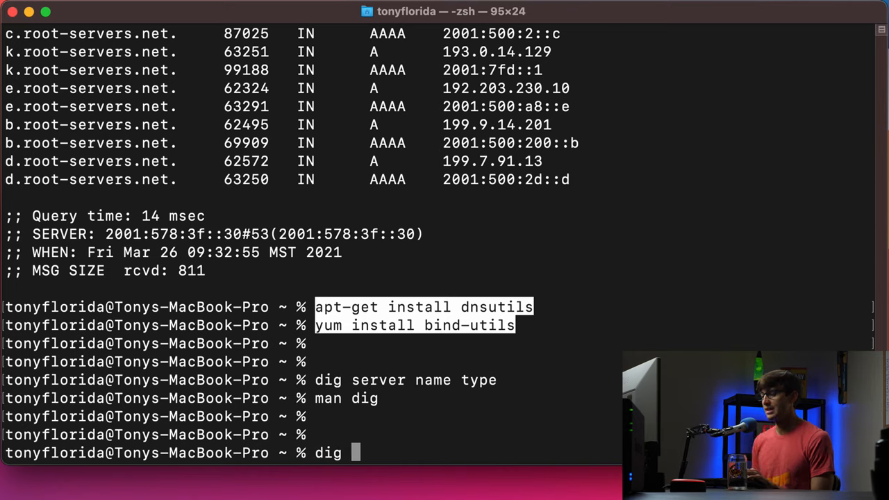
text(tonytea)
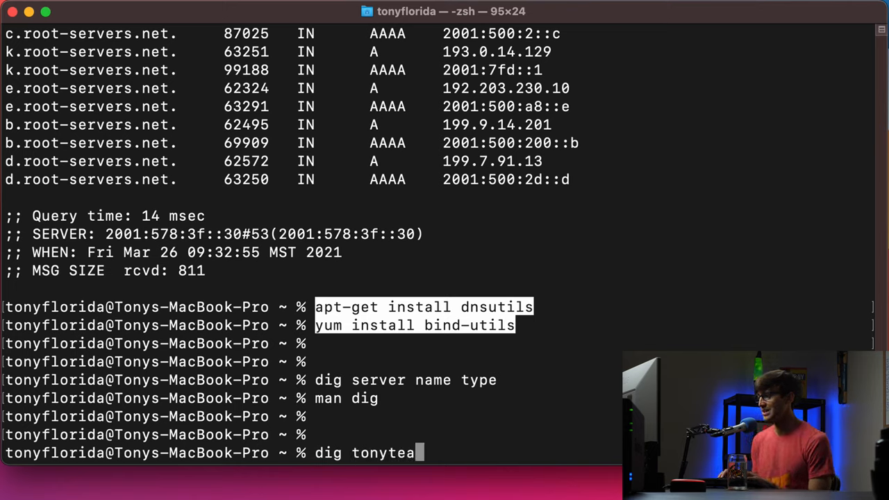
text(che.tc)
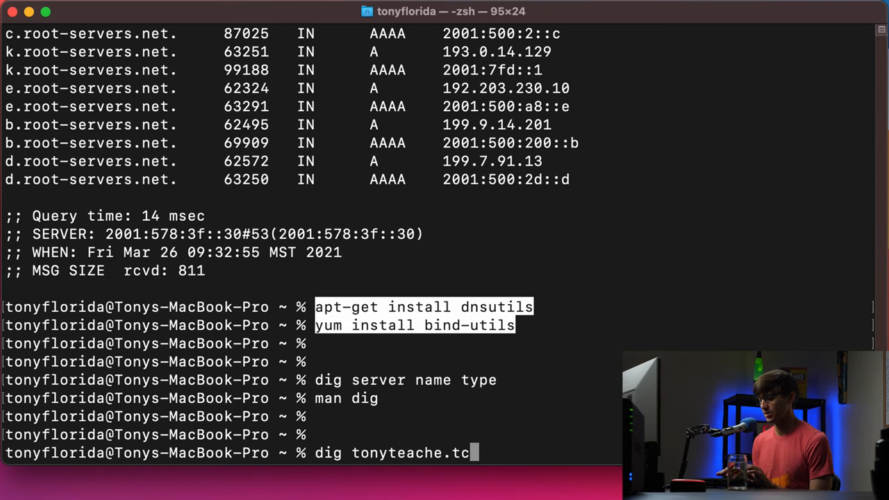
text(h)
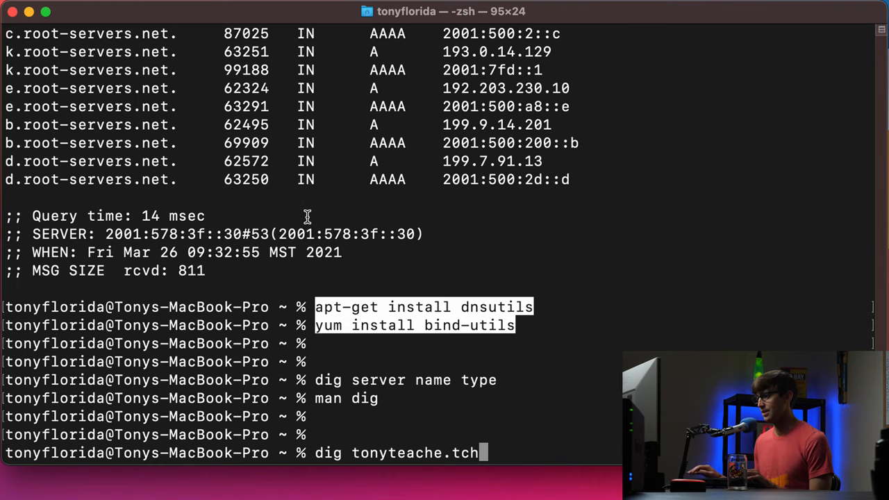
Step: Run a lookup for the misspelled domain tonyteache.tech and spot the typo
key(BackSpace)
key(BackSpace)
text(ech)
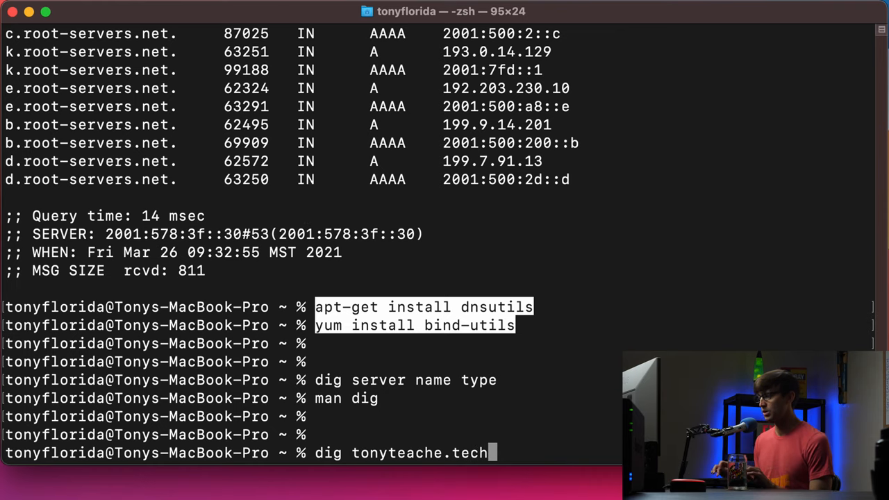
key(Return)
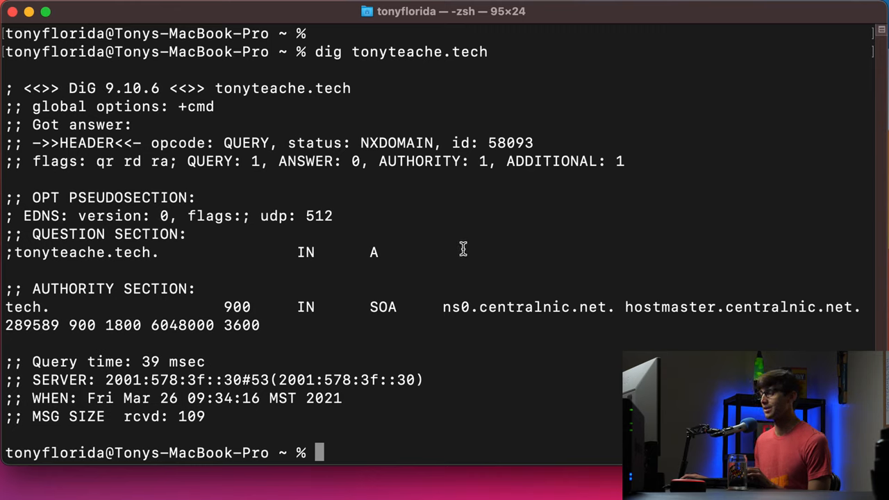
double_click(368, 54)
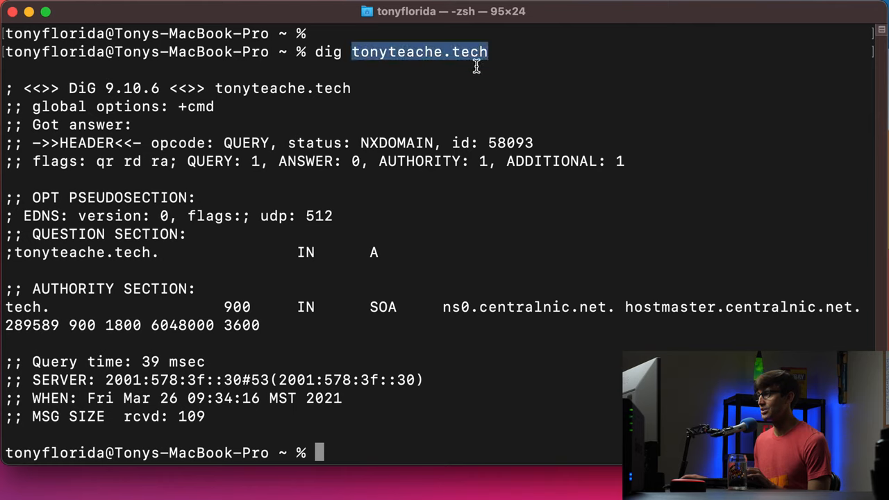
Step: Recall the command, correct it to tonyteaches.tech and run the lookup
key(Up)
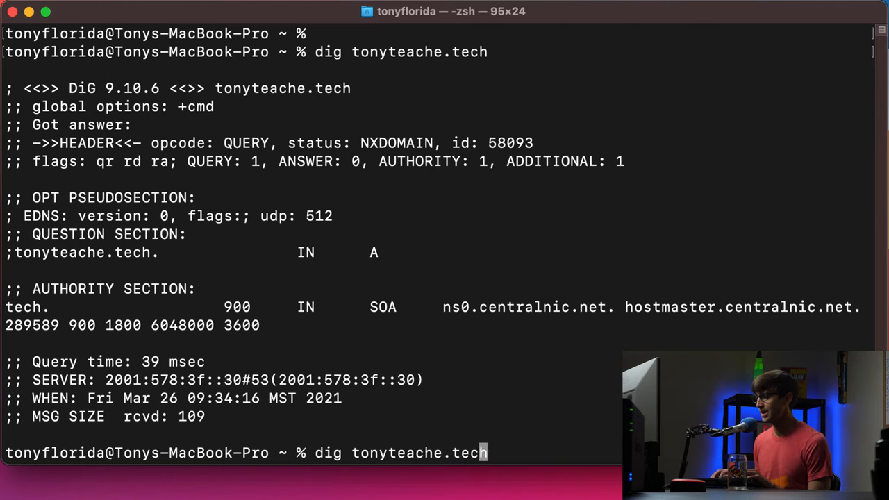
key(Left)
key(Left)
key(Left)
key(Left)
key(Left)
key(Left)
key(Right)
key(Right)
text(s)
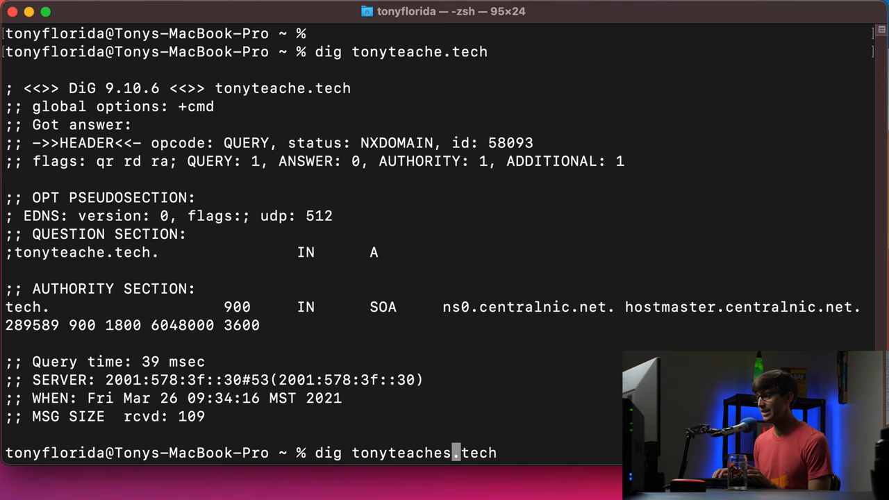
key(Right)
key(Right)
key(Right)
key(Right)
key(Right)
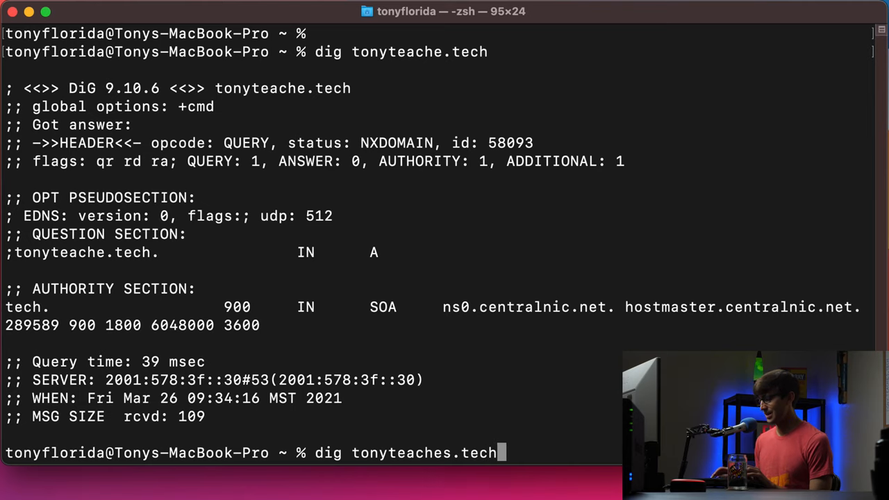
key(Return)
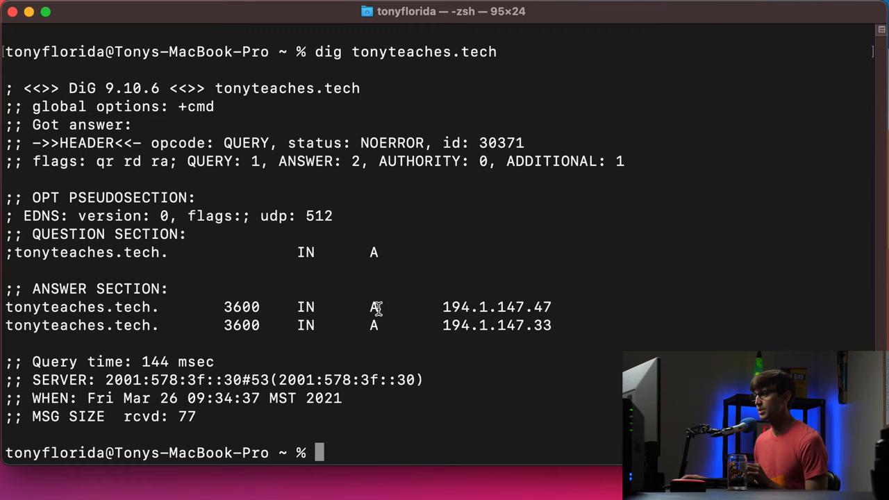
Step: Highlight the two A records 194.1.147.47 and 194.1.147.33 in the answer
drag(368, 307, 479, 306)
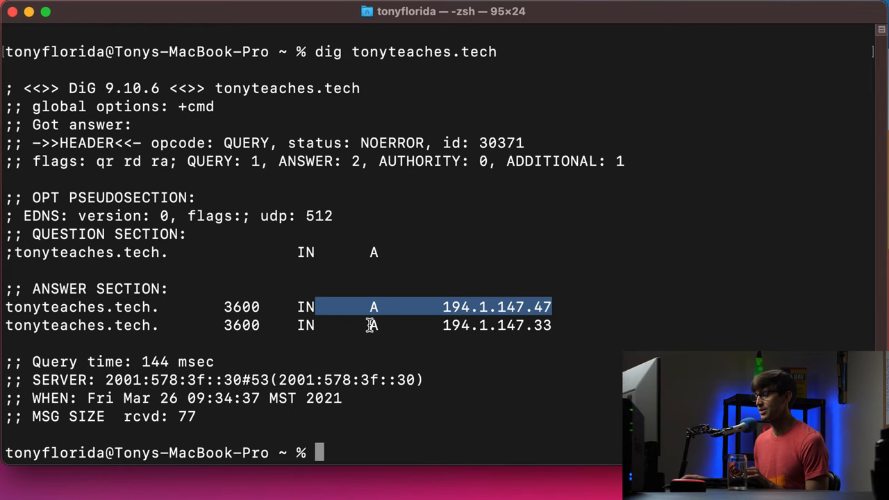
drag(370, 325, 553, 326)
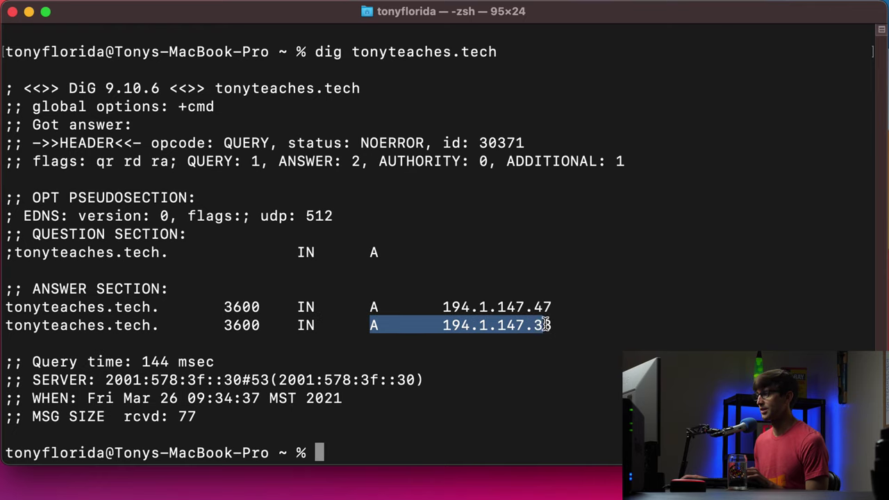
click(509, 339)
Step: Rerun the tonyteaches.tech lookup restricted to A records
key(Return)
key(Up)
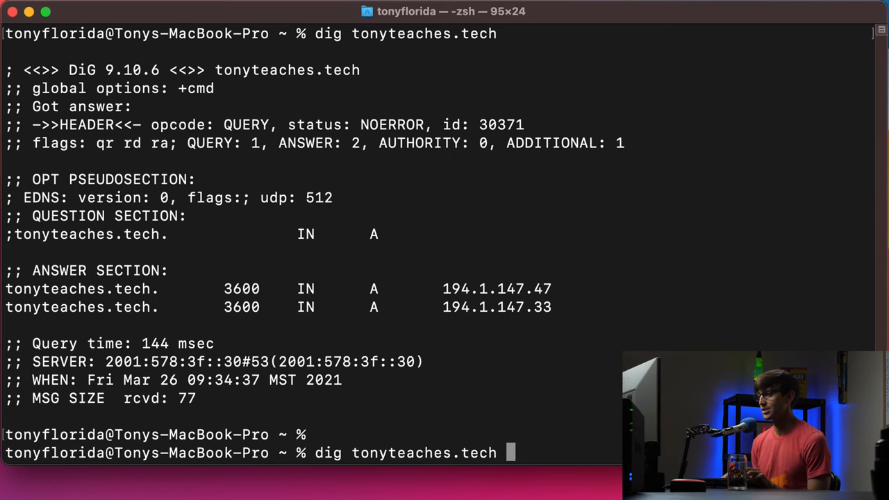
text(A)
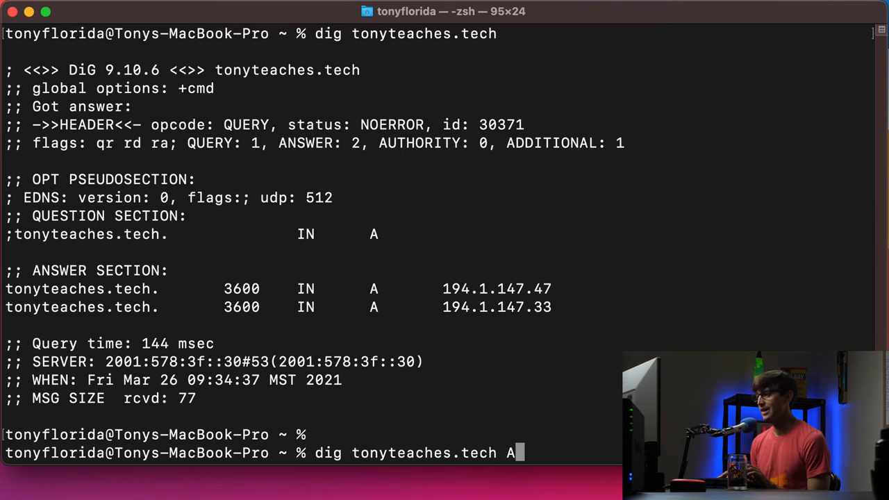
key(Return)
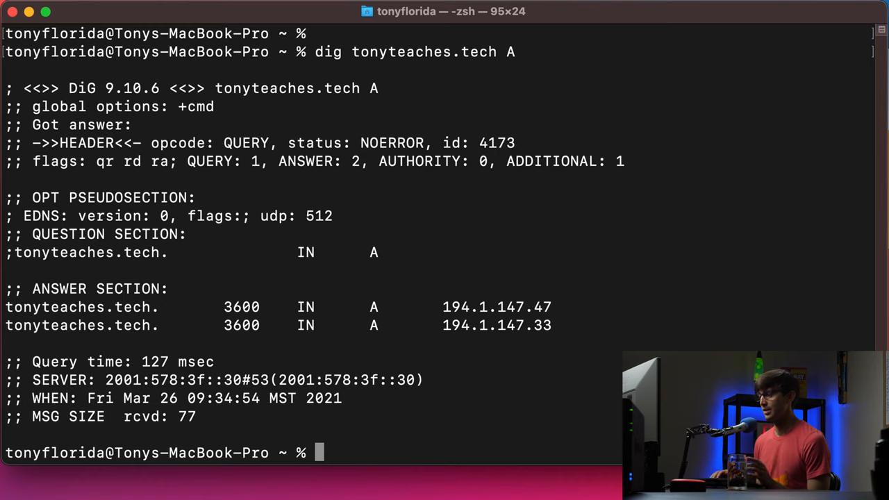
Step: Query tonyteaches.tech for MX records instead of A
key(Return)
key(Up)
key(BackSpace)
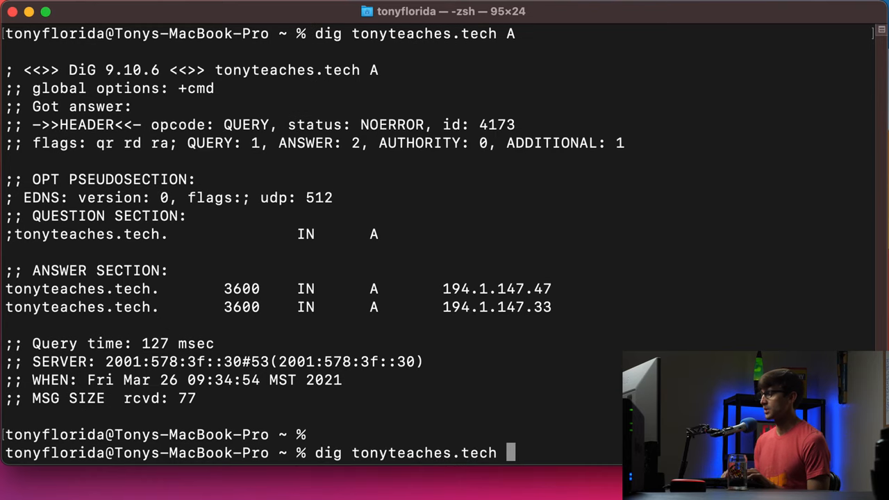
text(MX)
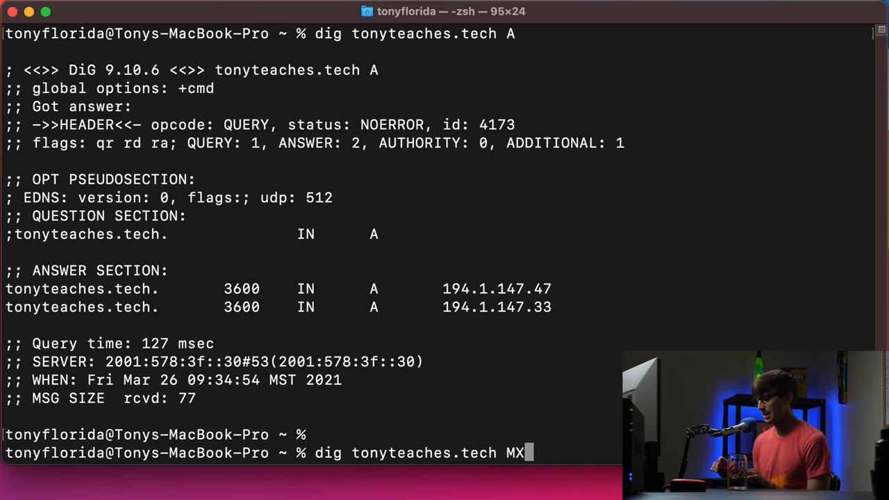
key(Return)
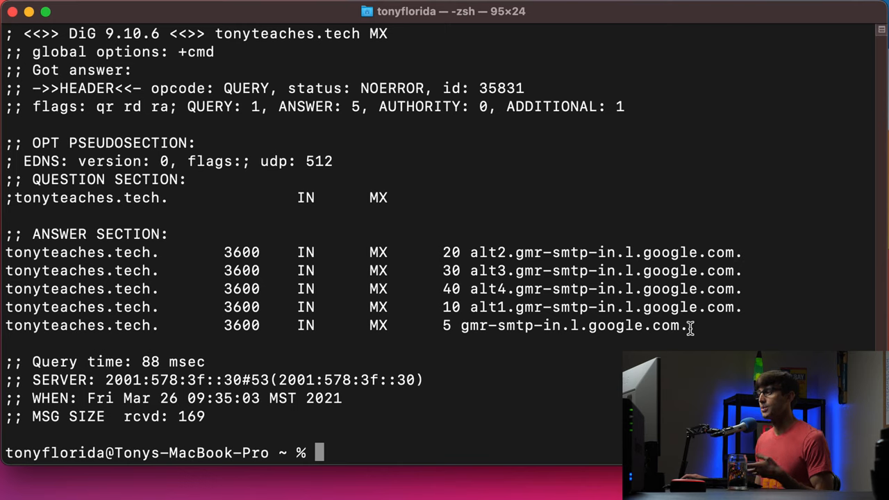
Step: Highlight the five Google mail server answers with priorities 5 through 40
mouse_move(690, 329)
mouse_down()
mouse_move(582, 254)
mouse_move(447, 244)
mouse_up()
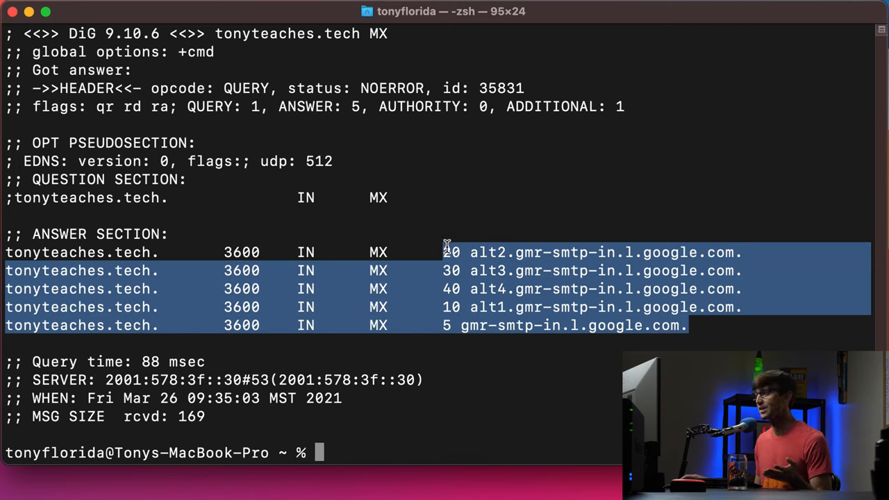
drag(438, 248, 6, 252)
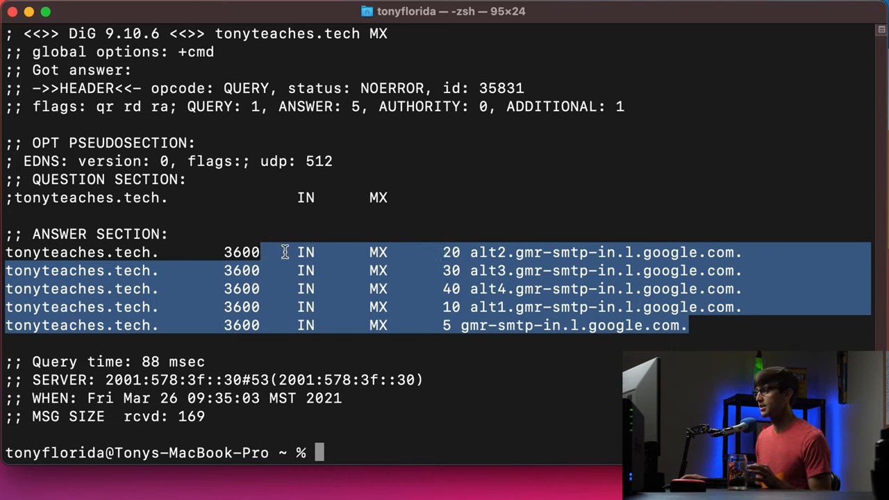
click(311, 366)
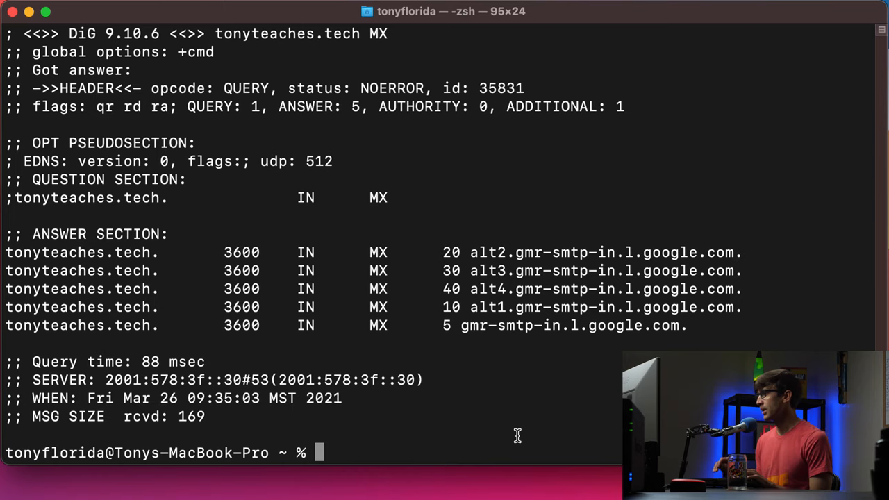
Step: Run dig @8.8.8.8 tonyteaches.tech to query Google's DNS server
key(Return)
key(Return)
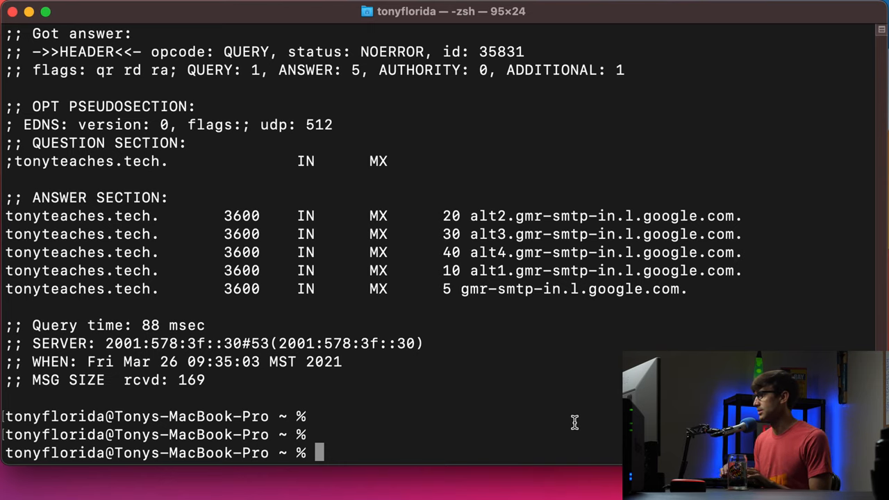
text(di)
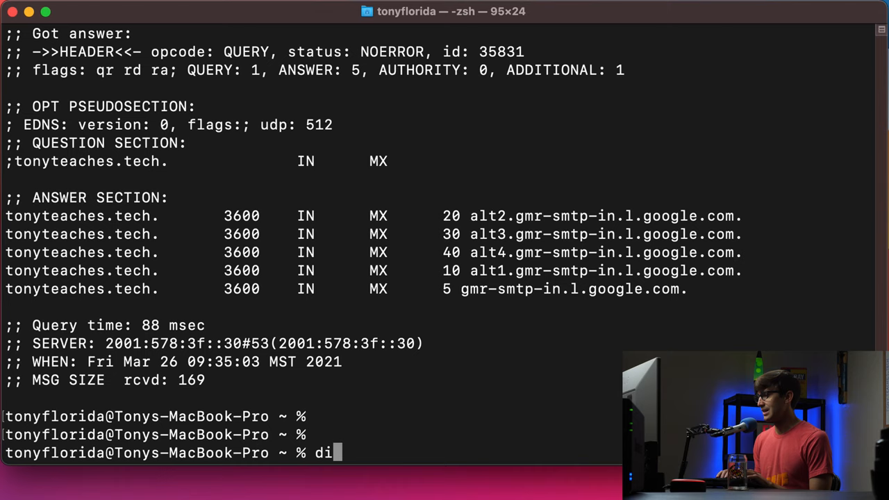
text(g @)
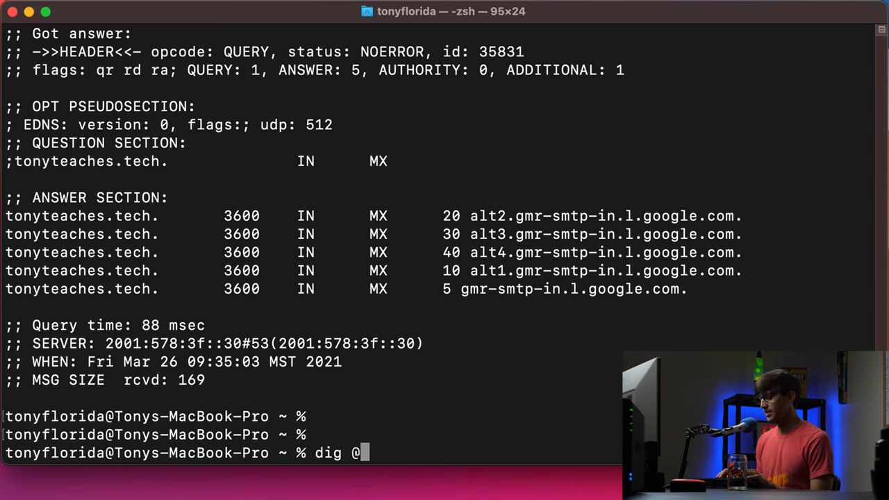
text(8.8.)
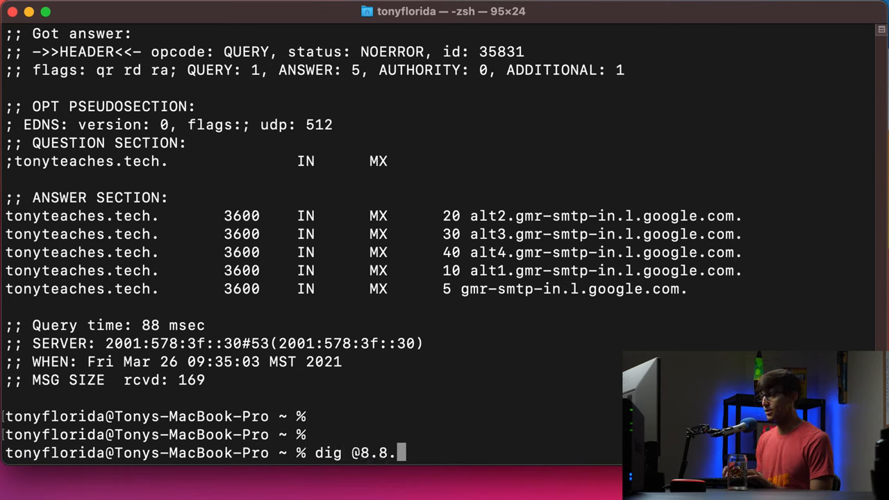
text(8.8)
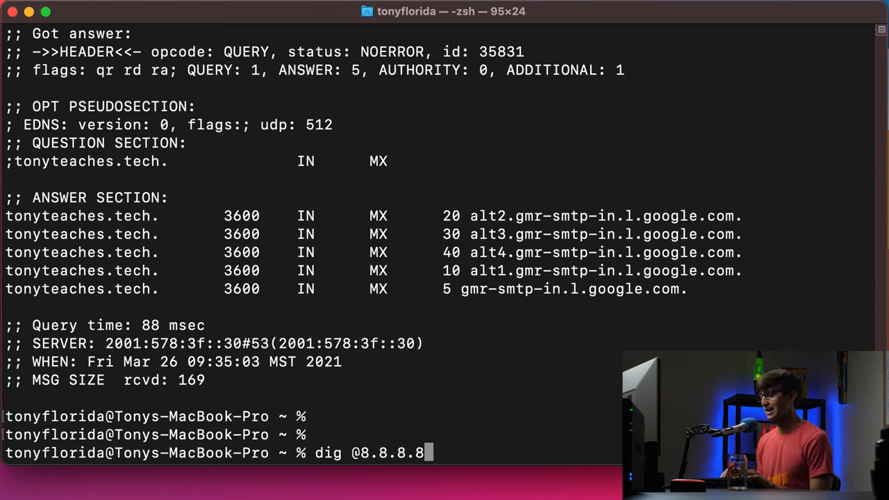
text( ton)
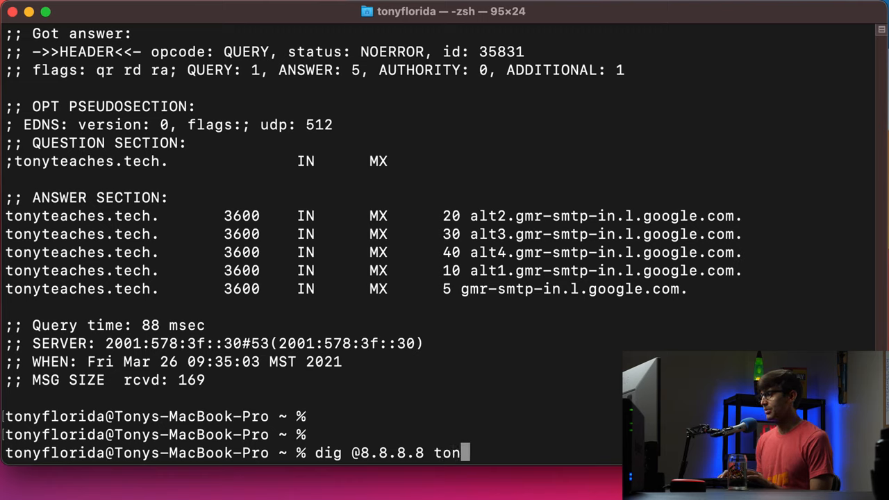
text(ytea)
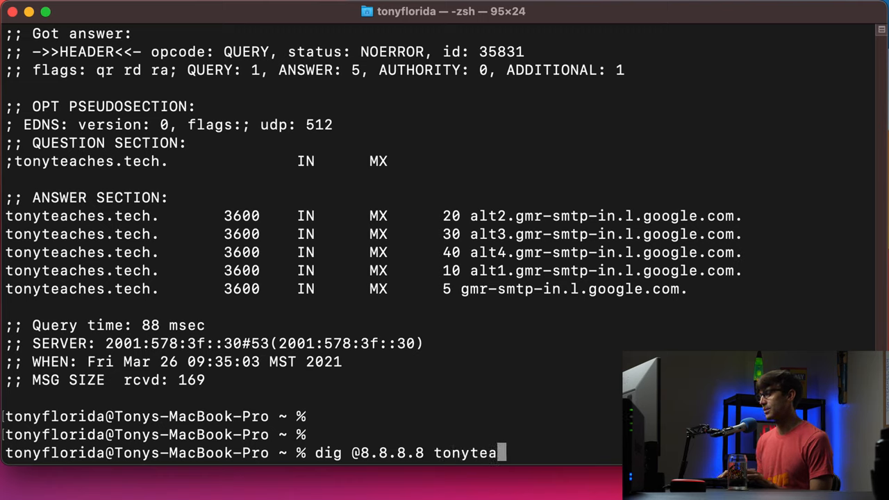
text(ches.te)
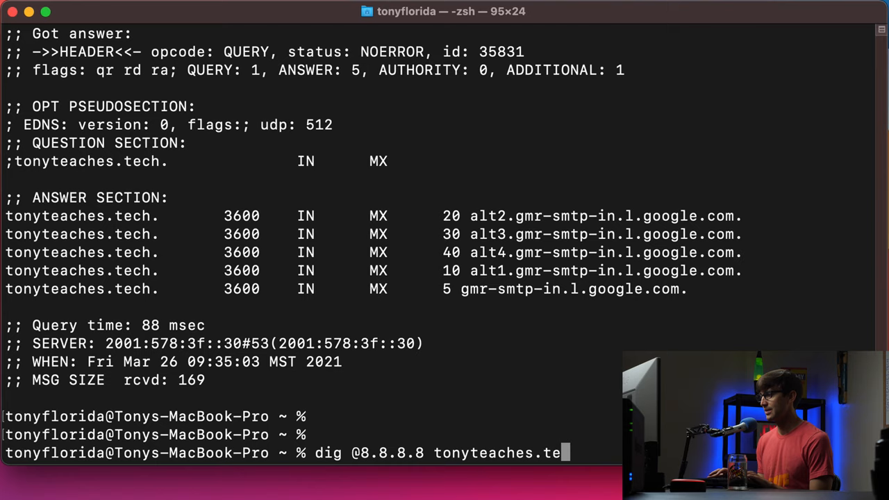
text(ch)
key(Return)
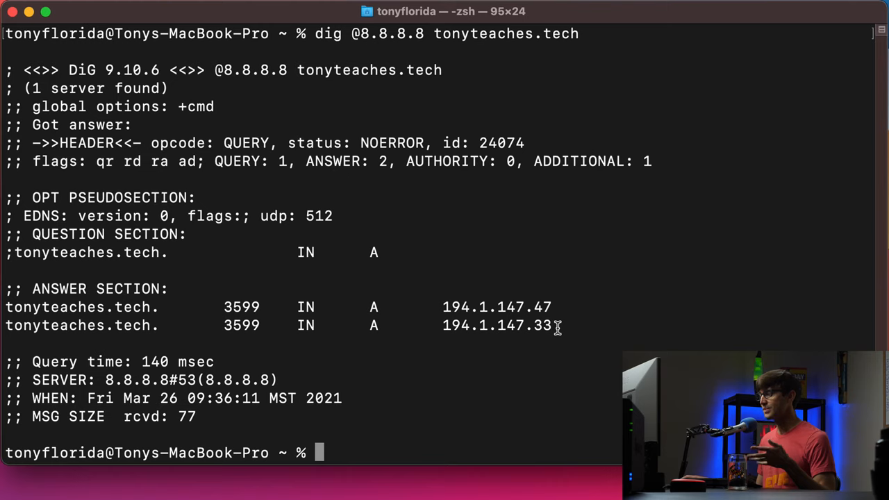
Step: Highlight the two returned A records and the SERVER line showing 8.8.8.8 answered
drag(557, 328, 2, 311)
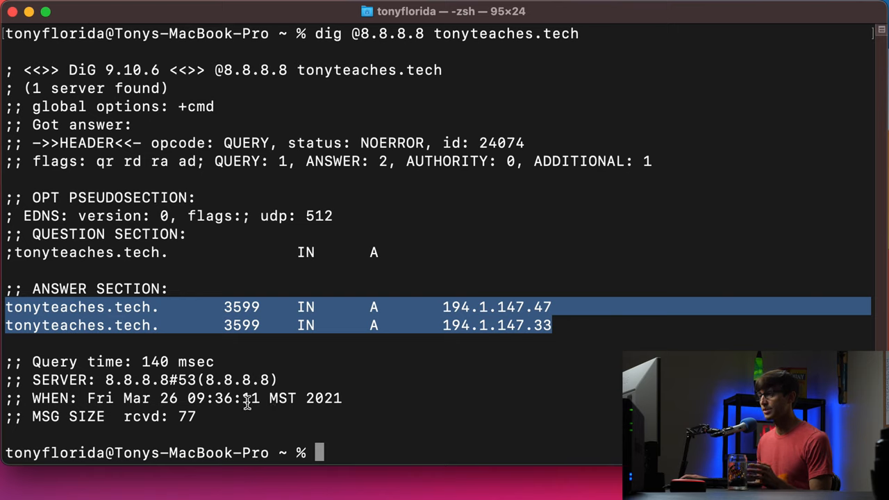
drag(33, 380, 278, 381)
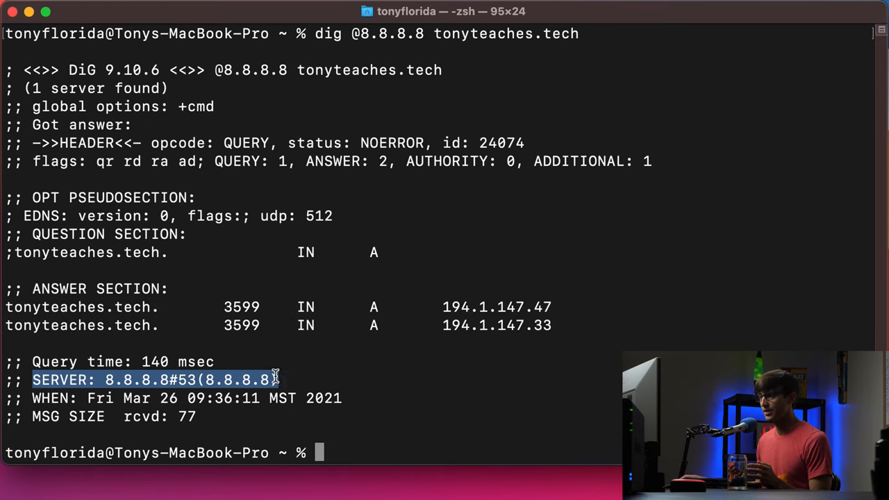
drag(106, 381, 170, 381)
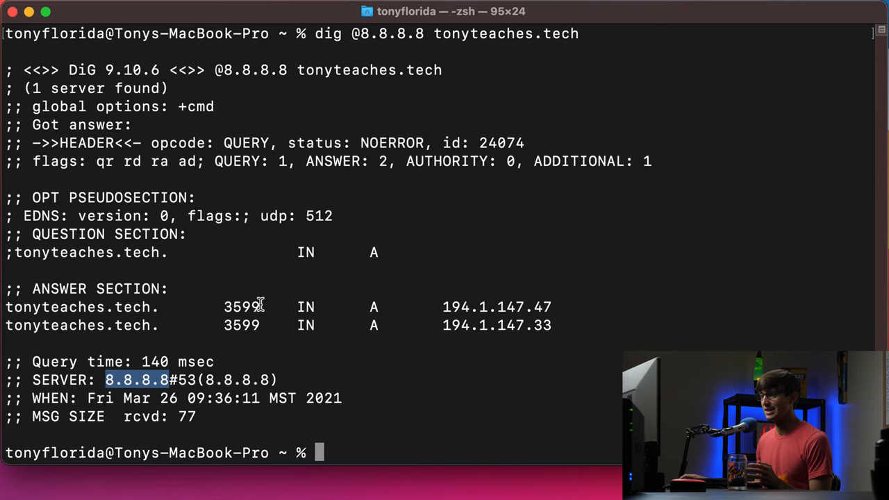
scroll(297, 417, up, 5)
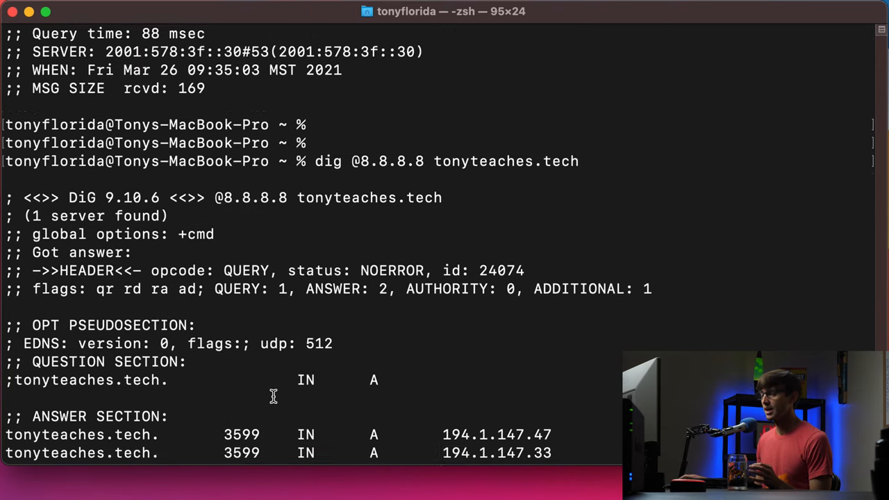
scroll(278, 409, down, 5)
scroll(274, 398, up, 5)
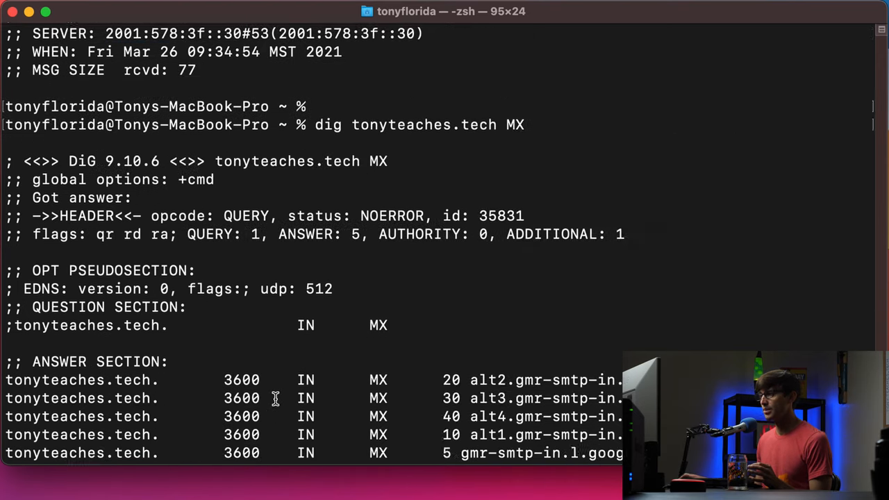
scroll(274, 398, up, 3)
scroll(274, 398, up, 3)
scroll(278, 398, up, 2)
scroll(279, 397, up, 3)
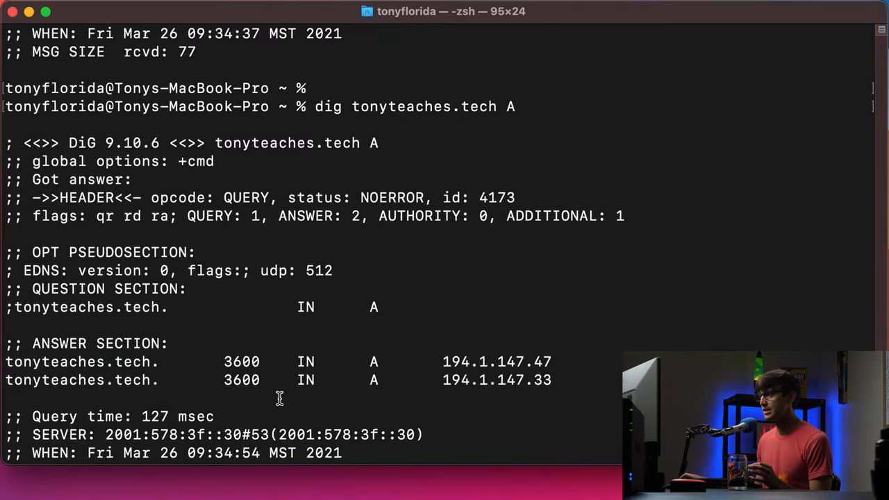
scroll(280, 398, down, 2)
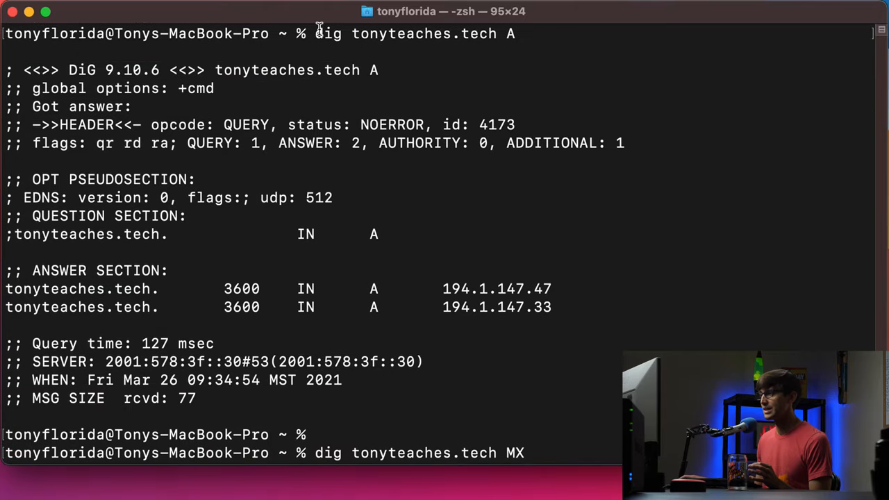
Step: Highlight the earlier query's output and its default IPv6 answering server address for comparison
drag(315, 32, 211, 355)
double_click(111, 362)
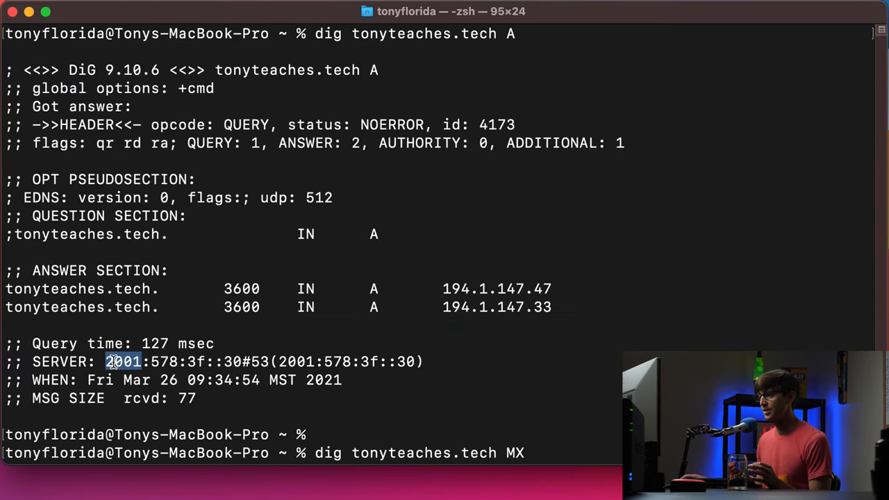
drag(111, 361, 264, 364)
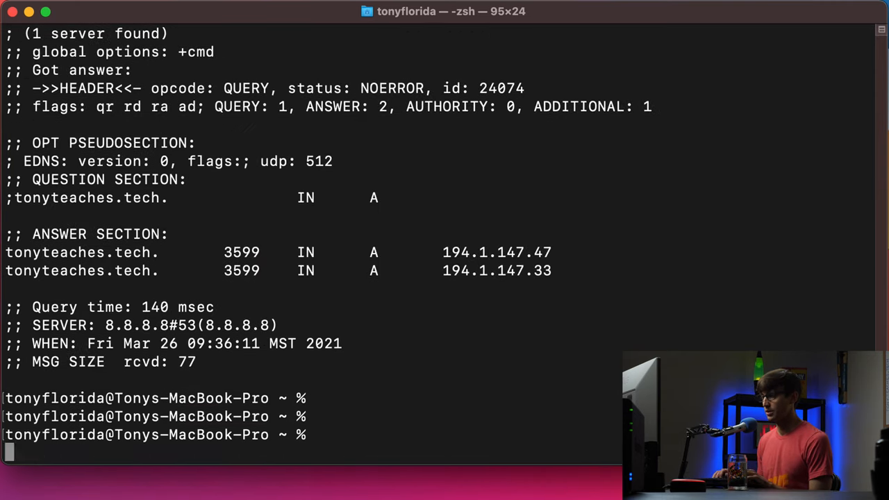
Step: Open /etc/resolv.conf in vim, Tab-completing the file name
key(Return)
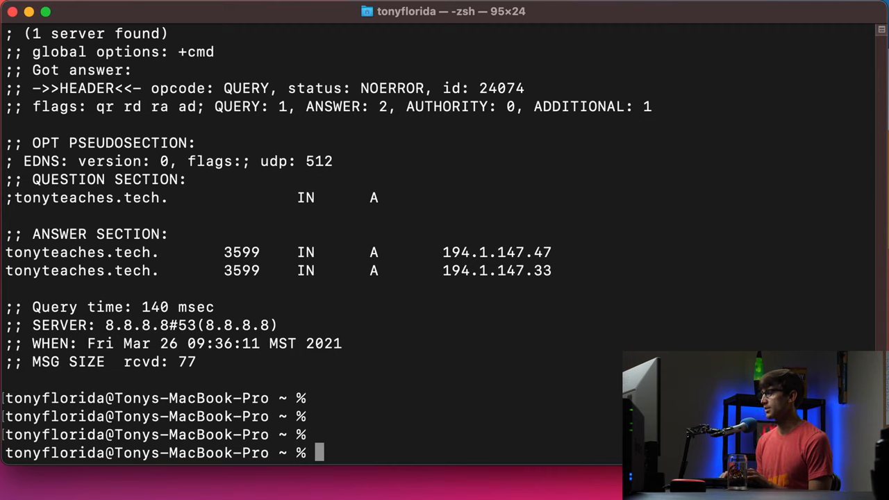
text(vij)
key(BackSpace)
text(m)
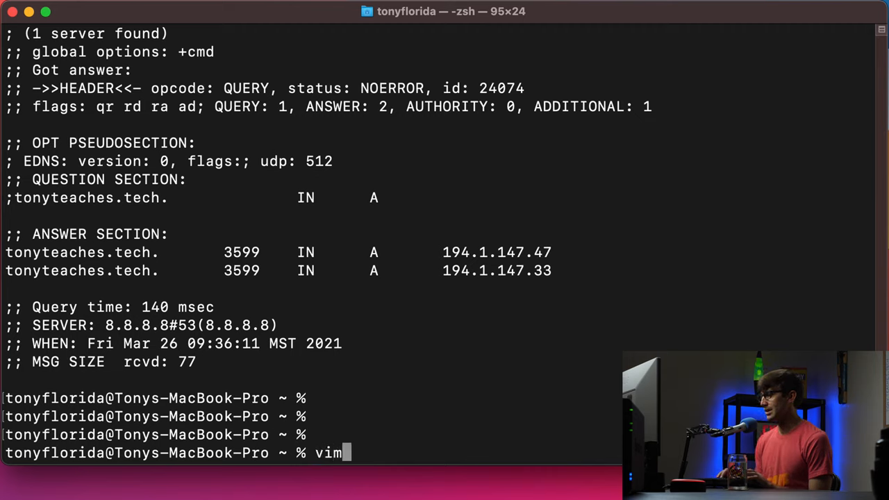
text( /etc/re)
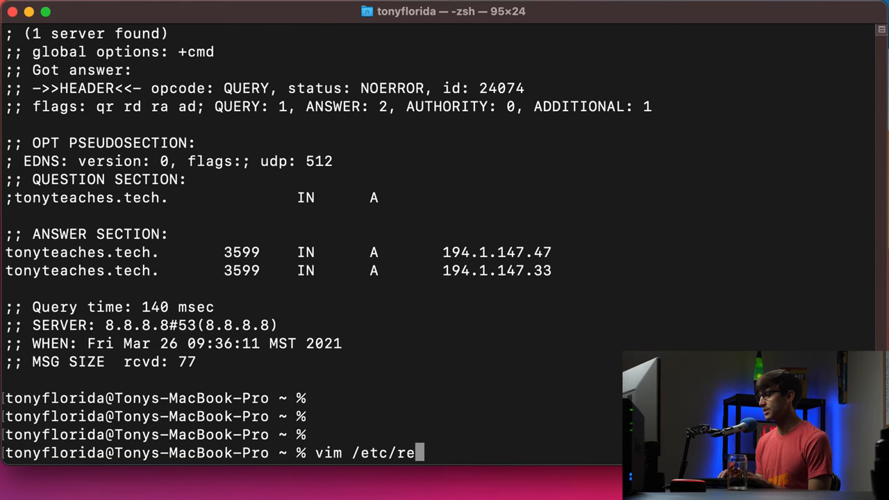
text(solv)
key(Tab)
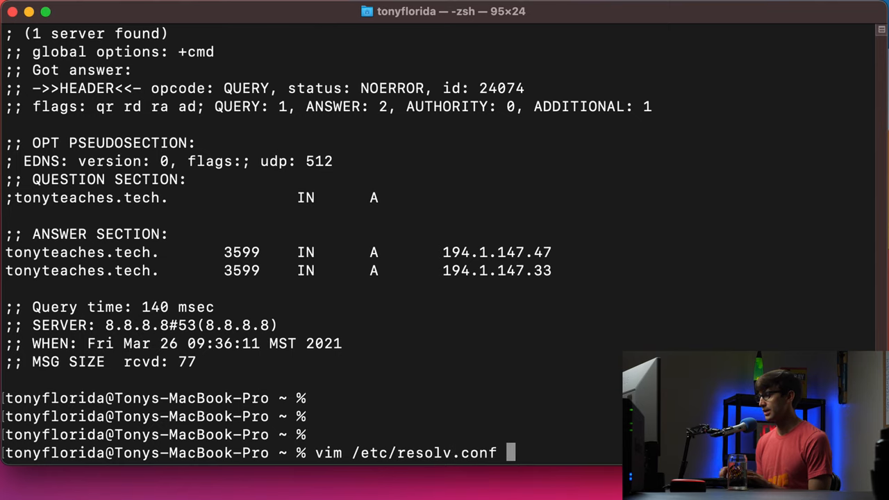
key(Return)
Step: Review the nameserver lines and auto-generated notice in resolv.conf, then quit vim with :q
key(k)
key(k)
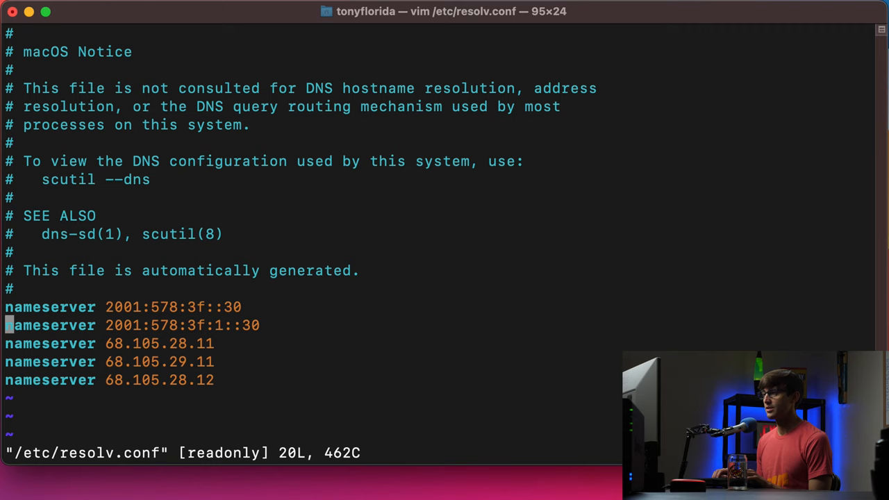
key(k)
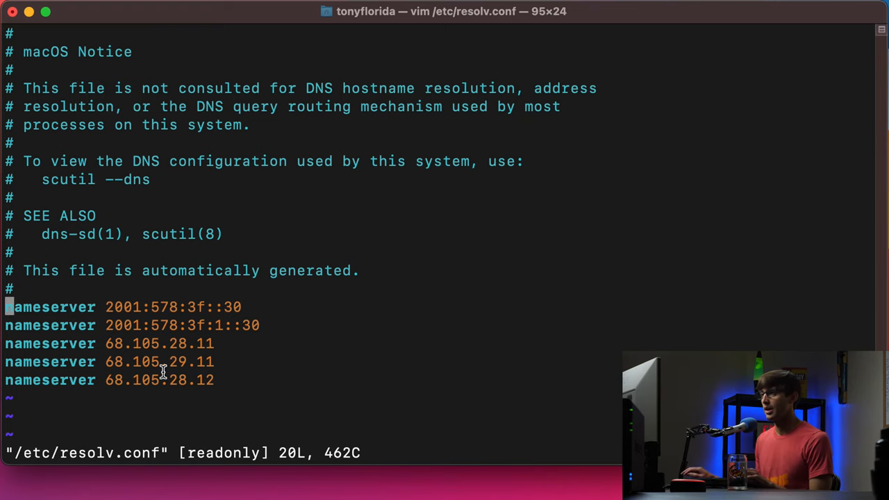
mouse_move(7, 271)
mouse_down()
mouse_move(379, 262)
mouse_move(356, 270)
mouse_up()
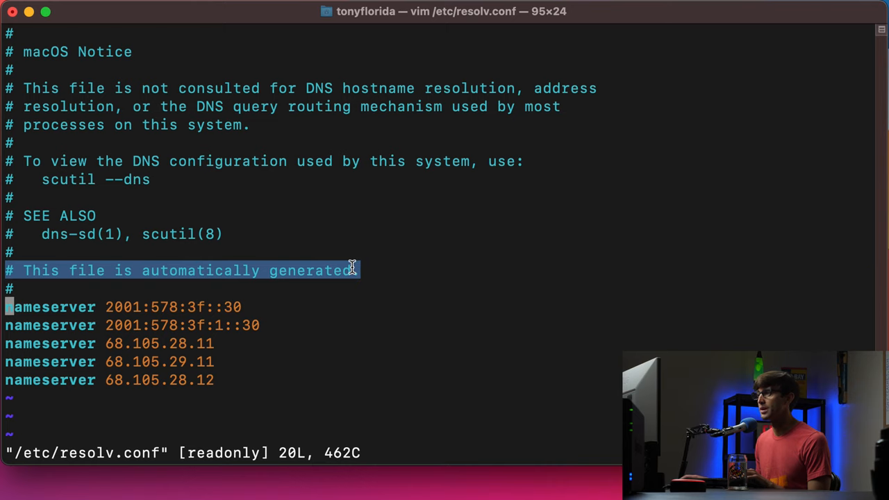
click(121, 263)
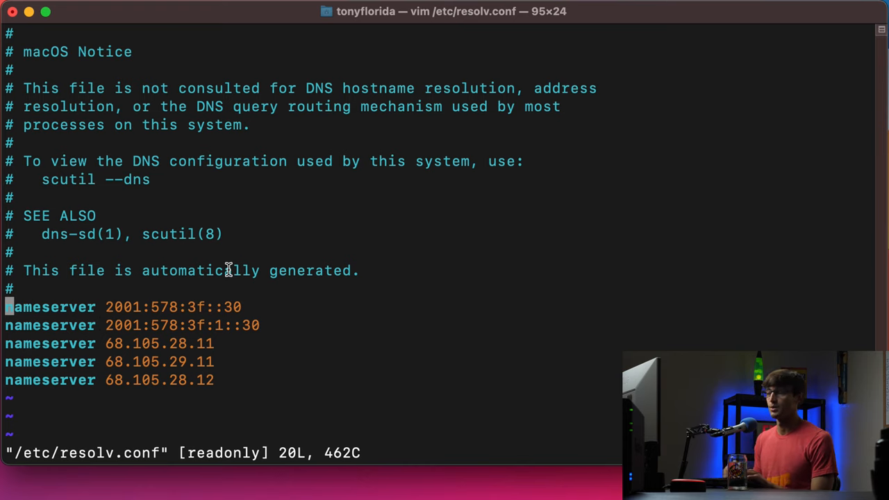
text(:q)
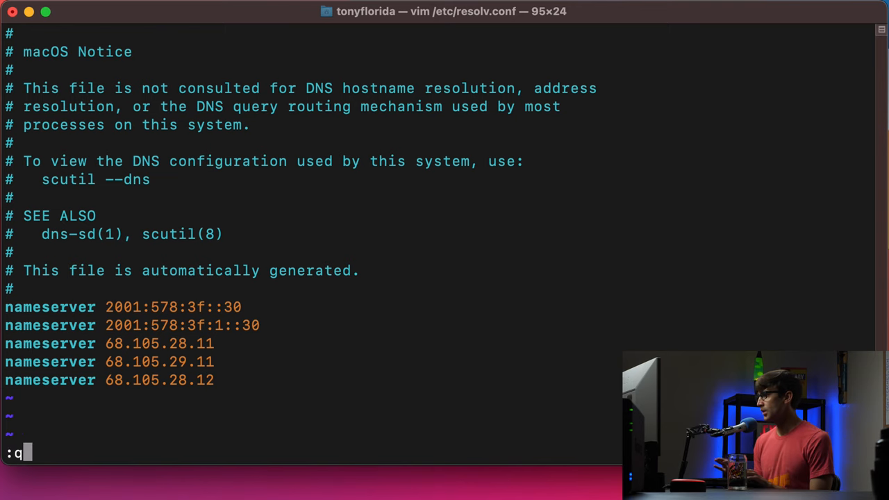
key(Return)
Step: Run dig @8.8.8.8 tonyteaches.tech ANY to fetch all record types
key(Return)
key(Return)
key(Return)
key(Return)
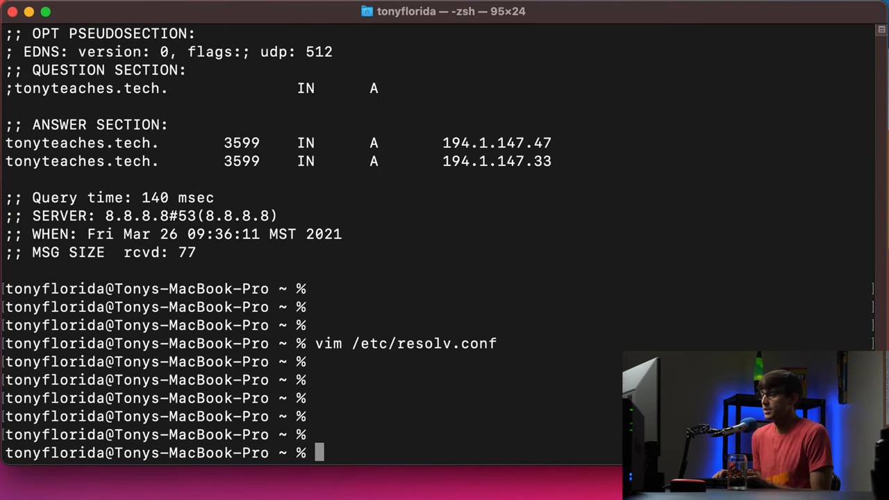
key(Return)
key(Return)
key(Return)
key(Return)
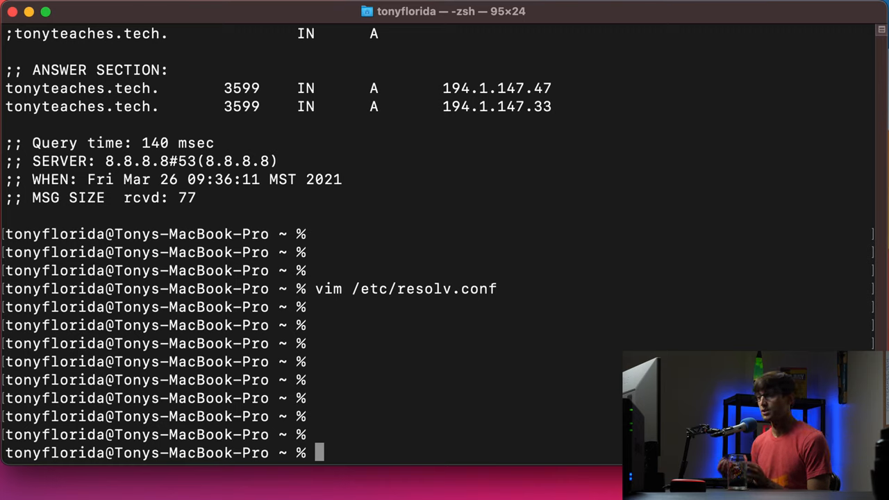
text(d)
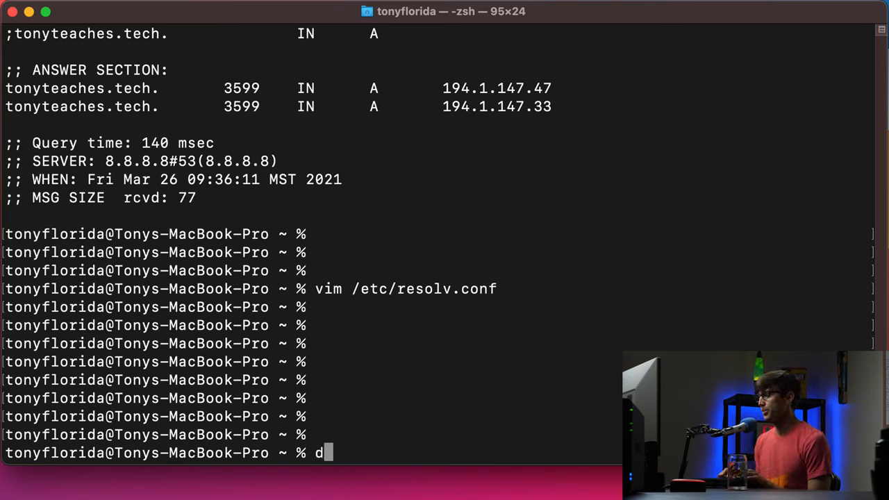
text(ig @)
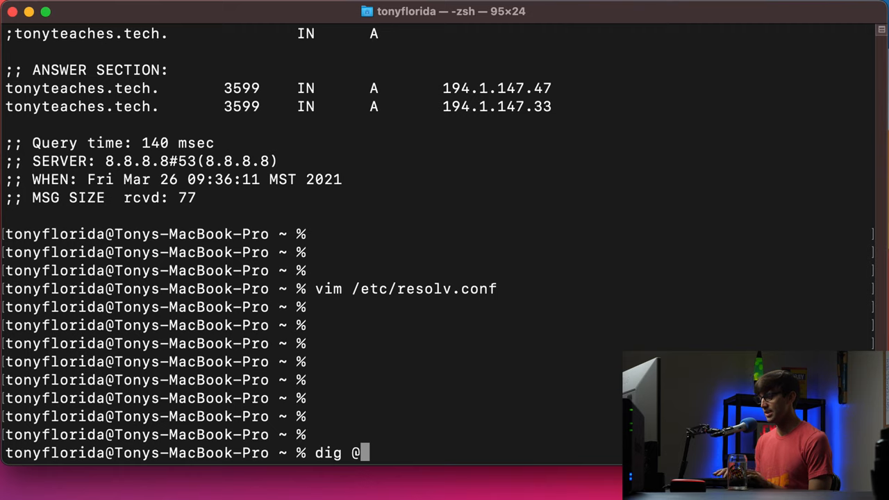
text(8.8.8)
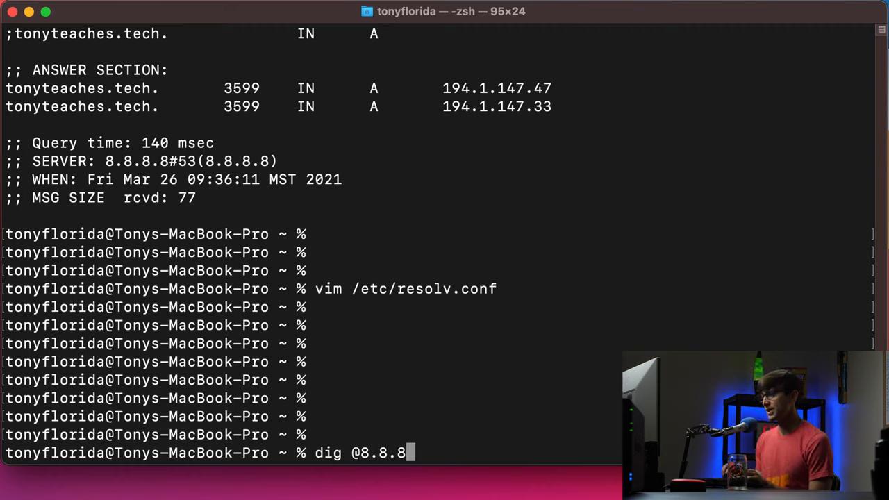
text(.8)
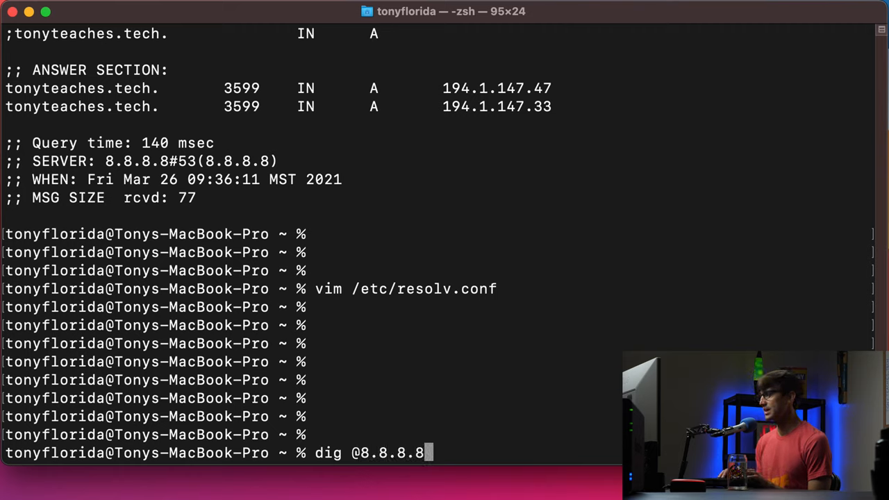
text( tonyteac)
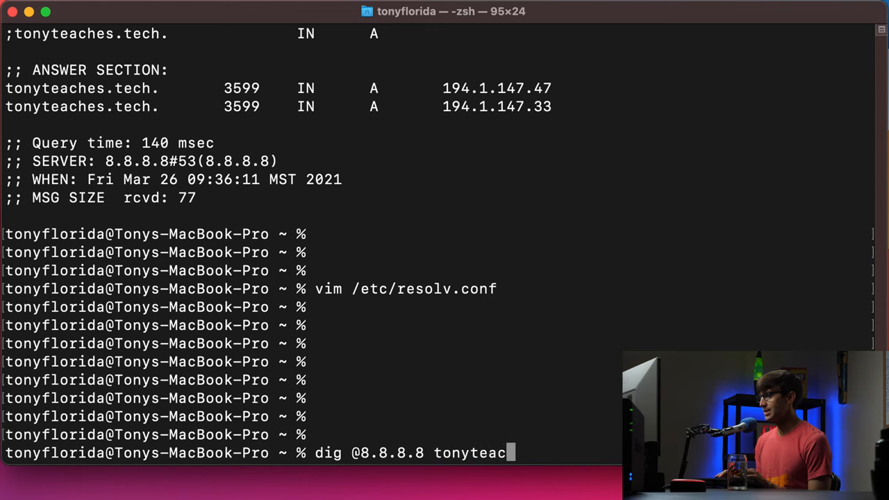
text(hes.tech )
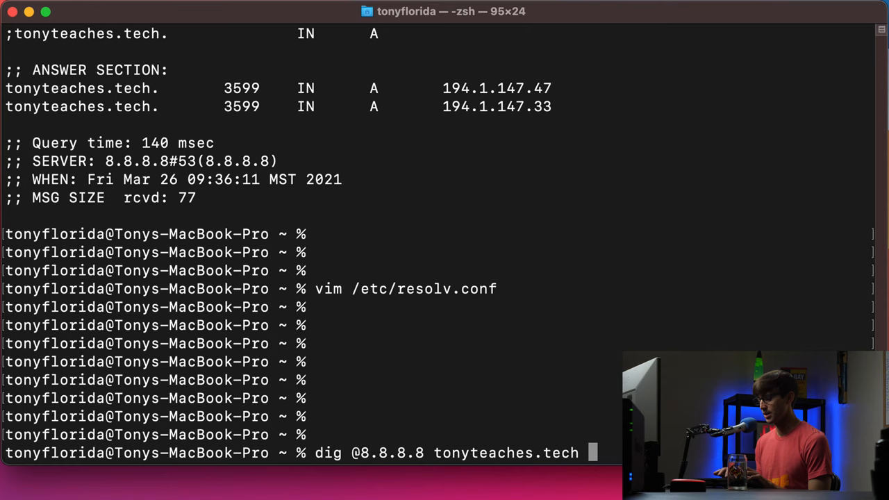
text(ANY)
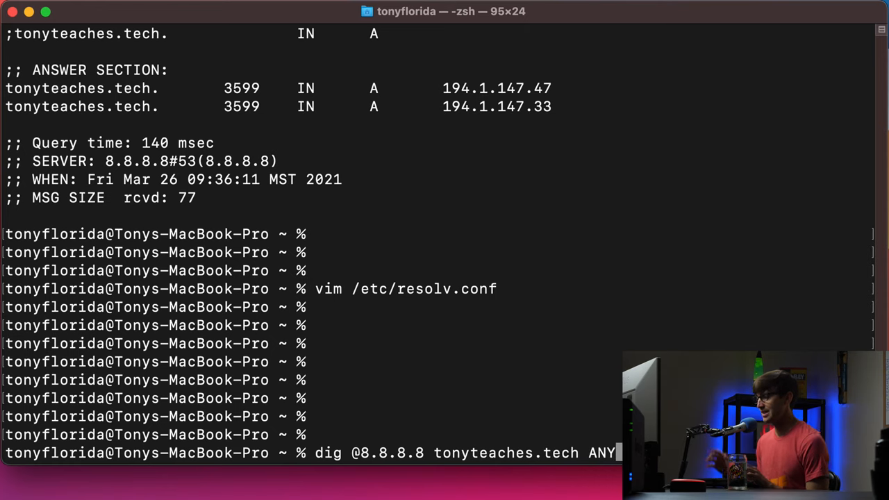
key(Return)
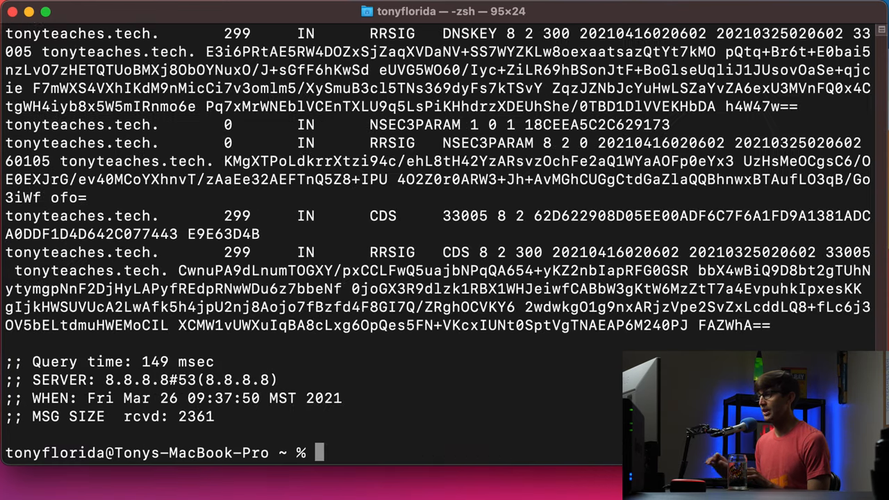
scroll(541, 221, up, 3)
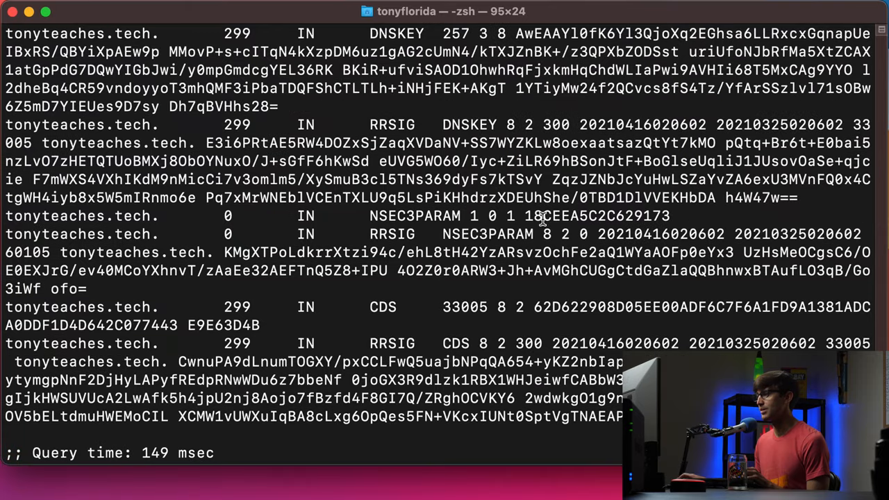
scroll(541, 221, up, 3)
scroll(541, 221, up, 3)
scroll(538, 220, up, 5)
scroll(538, 221, up, 5)
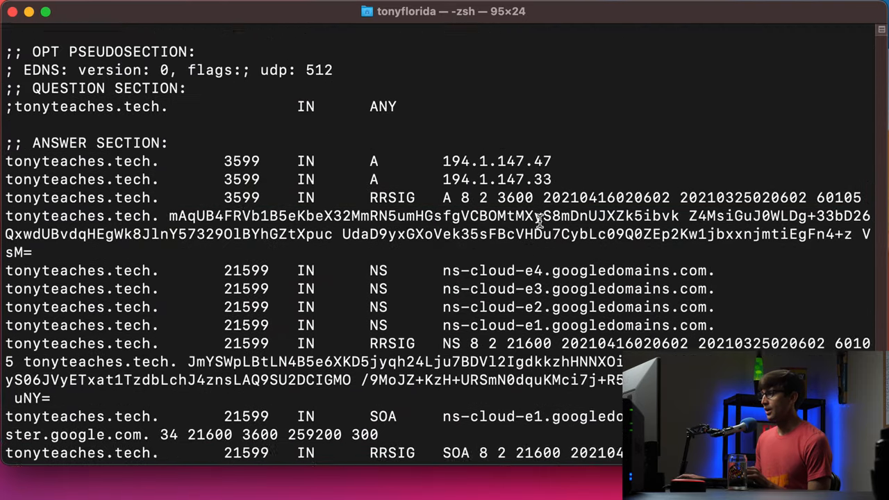
scroll(538, 221, up, 3)
scroll(565, 277, down, 1)
Step: Pick out the A record lines and the RRSIG and SOA record types in the ANY output
drag(552, 253, 3, 234)
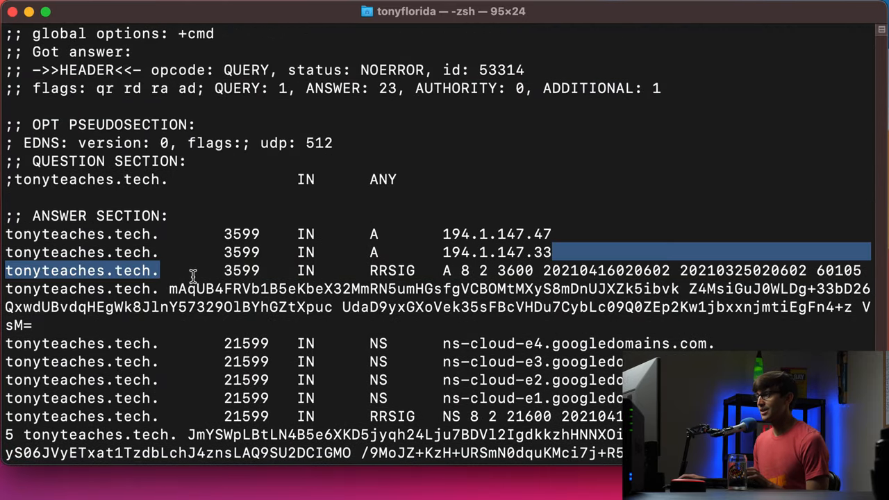
scroll(264, 258, down, 5)
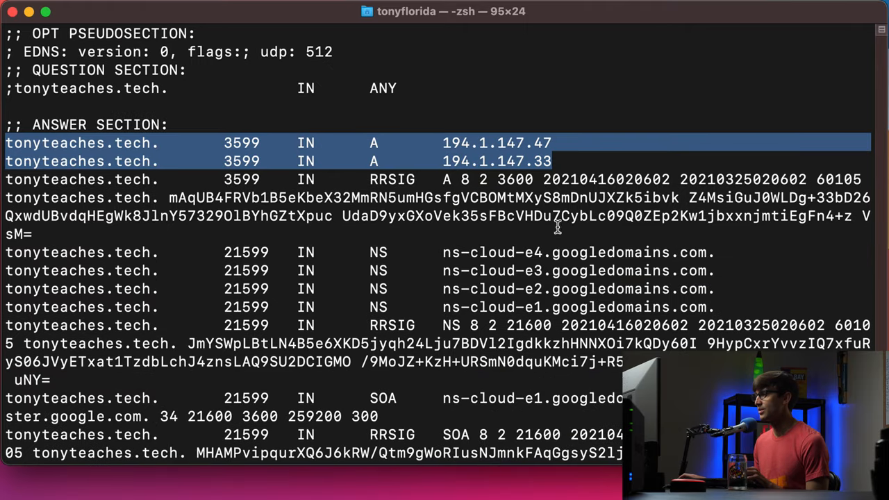
double_click(391, 179)
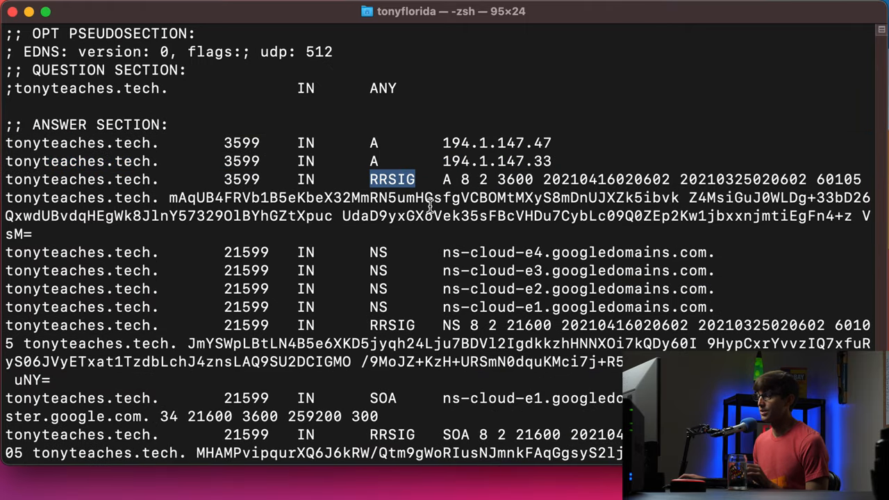
scroll(404, 263, down, 2)
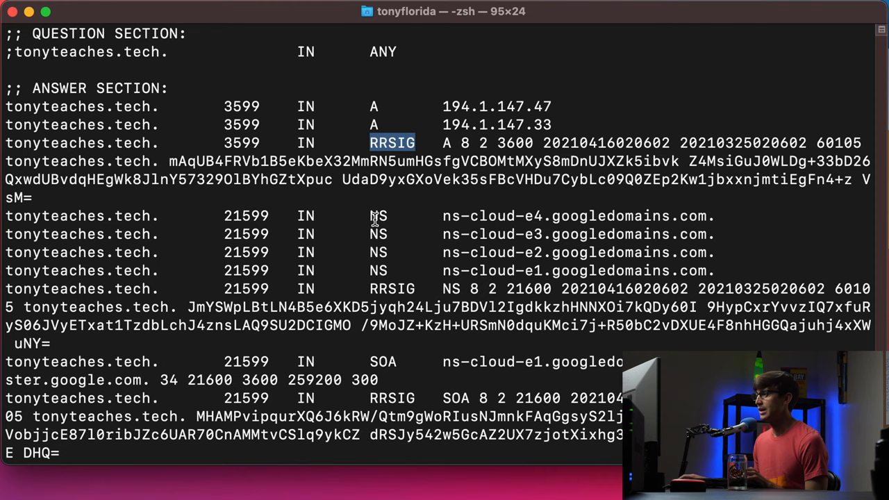
drag(371, 216, 403, 273)
scroll(445, 271, down, 2)
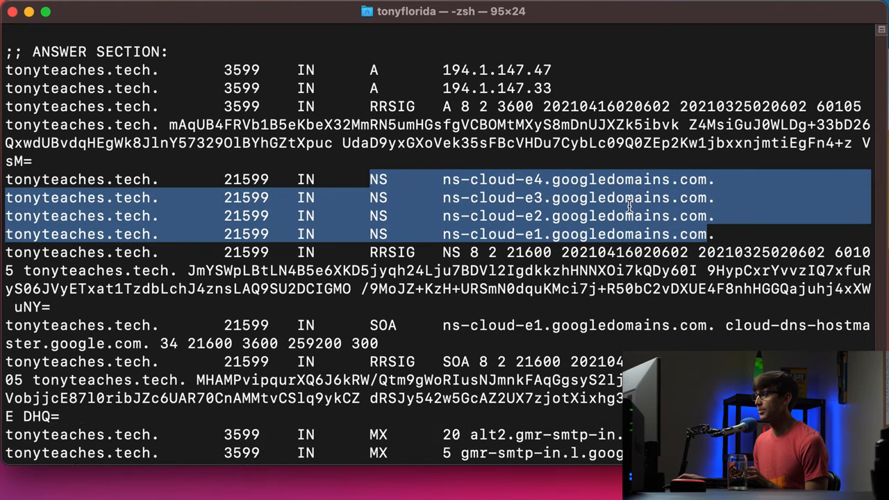
mouse_move(715, 234)
mouse_down()
mouse_move(443, 201)
mouse_move(379, 179)
mouse_up()
scroll(396, 178, down, 4)
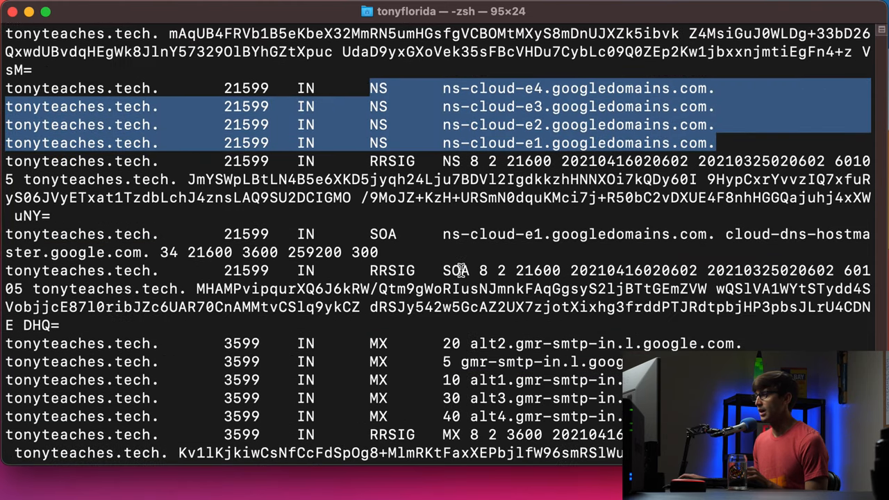
scroll(396, 179, down, 4)
double_click(390, 180)
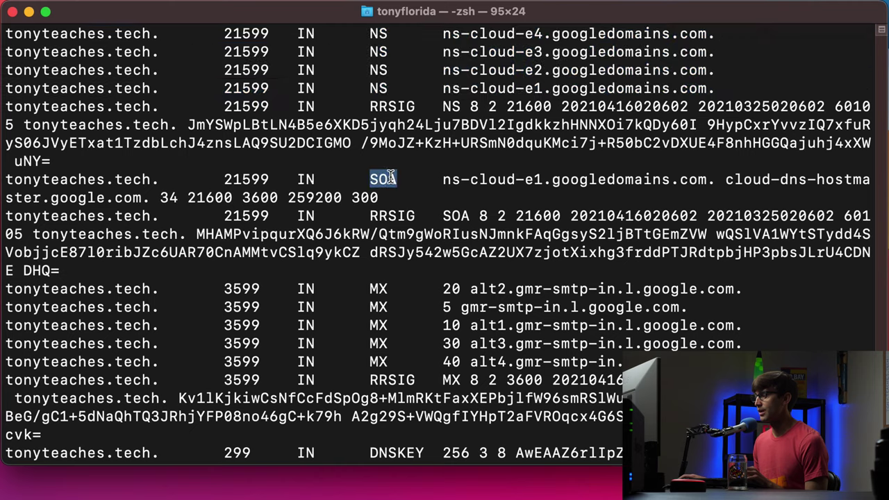
drag(280, 288, 549, 361)
scroll(548, 361, down, 3)
click(397, 347)
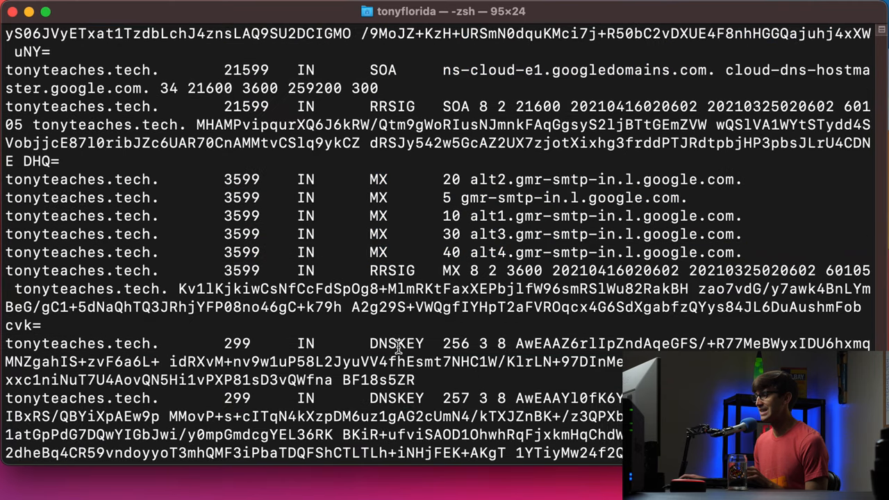
scroll(397, 347, down, 5)
scroll(397, 396, down, 3)
scroll(397, 396, down, 5)
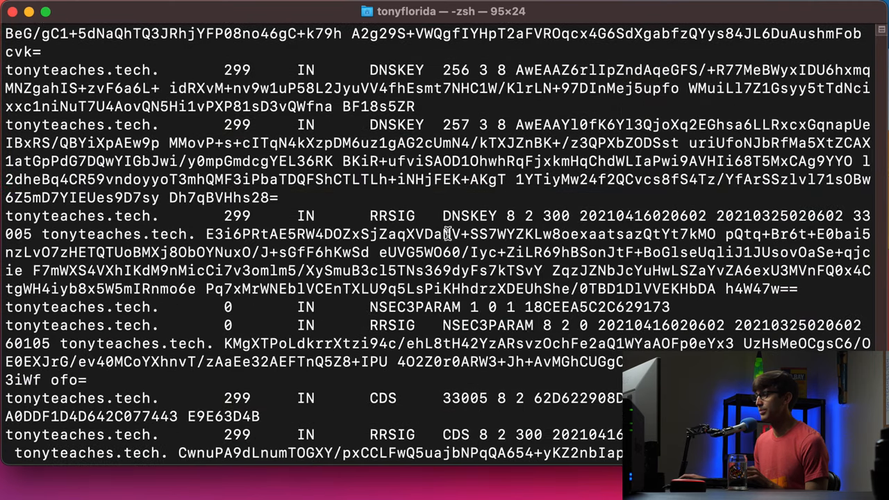
Step: Highlight the DNSKEY signature expiration timestamp and signature data, then space out the output
double_click(599, 216)
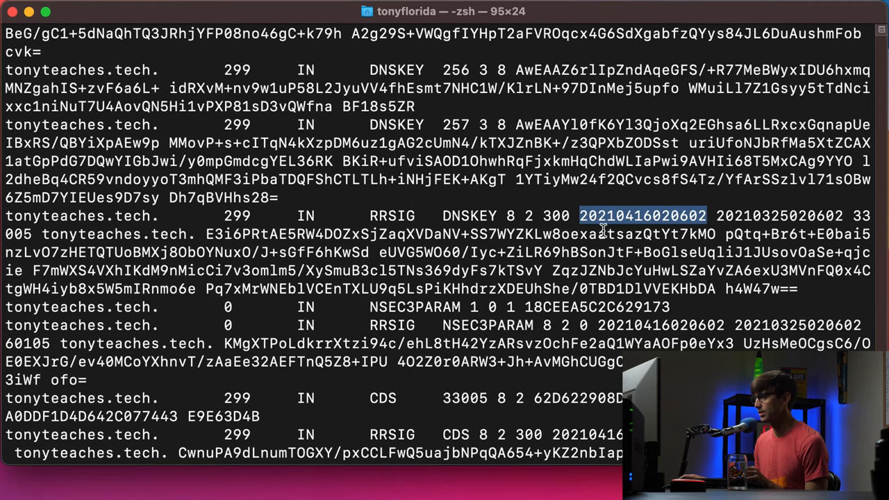
drag(599, 234, 694, 288)
click(312, 224)
drag(313, 234, 806, 288)
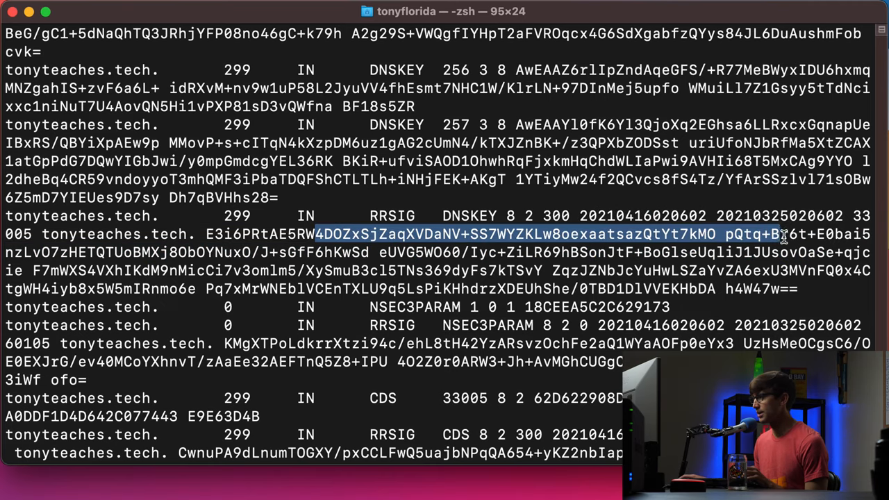
scroll(805, 288, down, 2)
scroll(608, 281, down, 4)
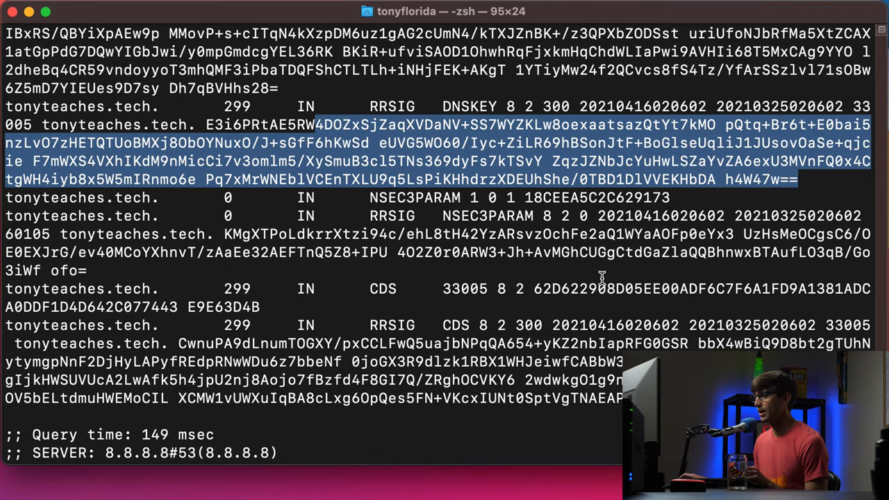
scroll(599, 278, down, 4)
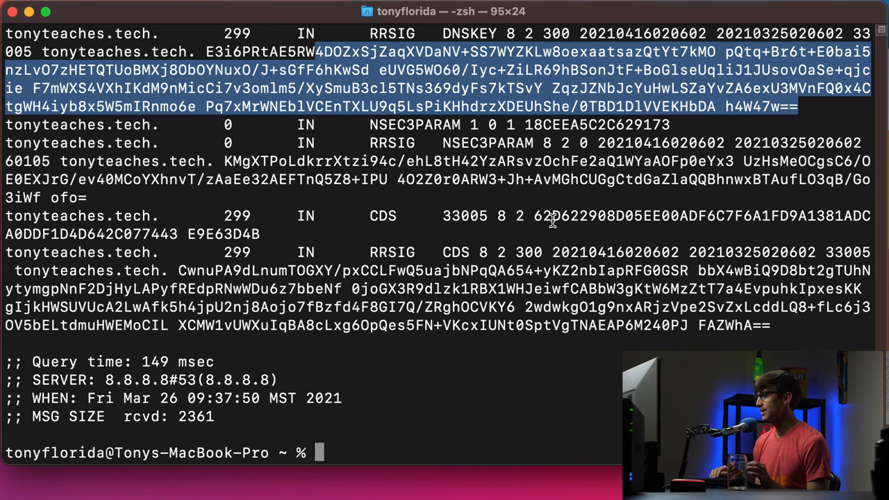
key(Return)
key(Return)
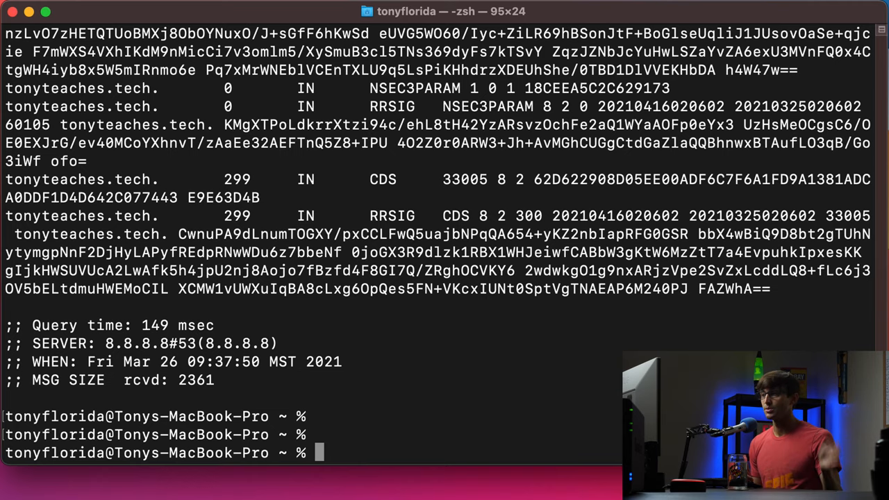
scroll(184, 207, up, 5)
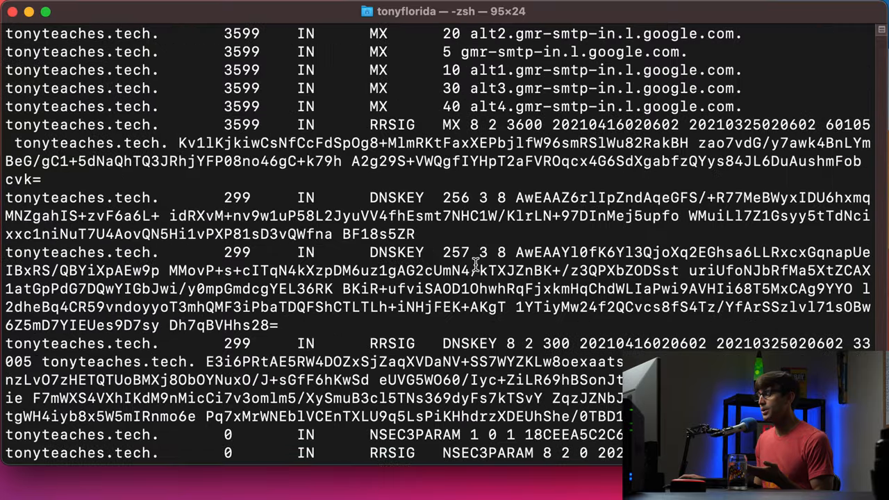
scroll(486, 256, up, 3)
scroll(559, 276, down, 3)
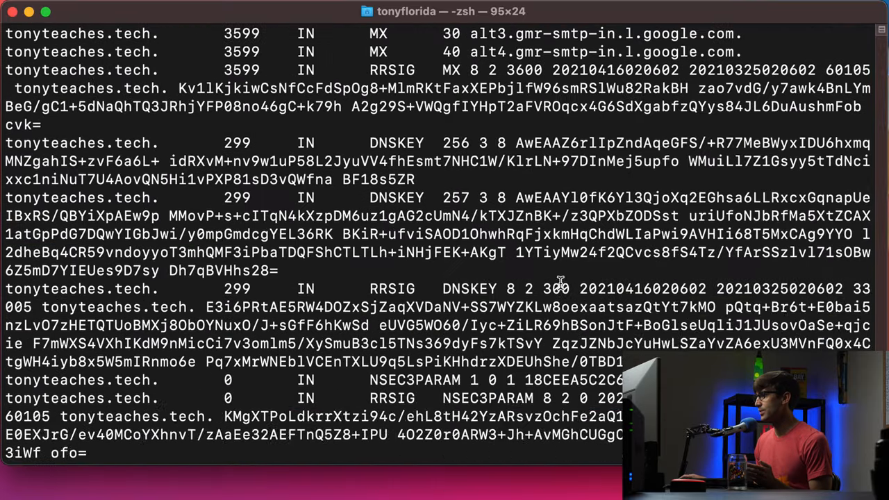
scroll(559, 275, up, 5)
scroll(559, 276, up, 5)
scroll(559, 281, up, 2)
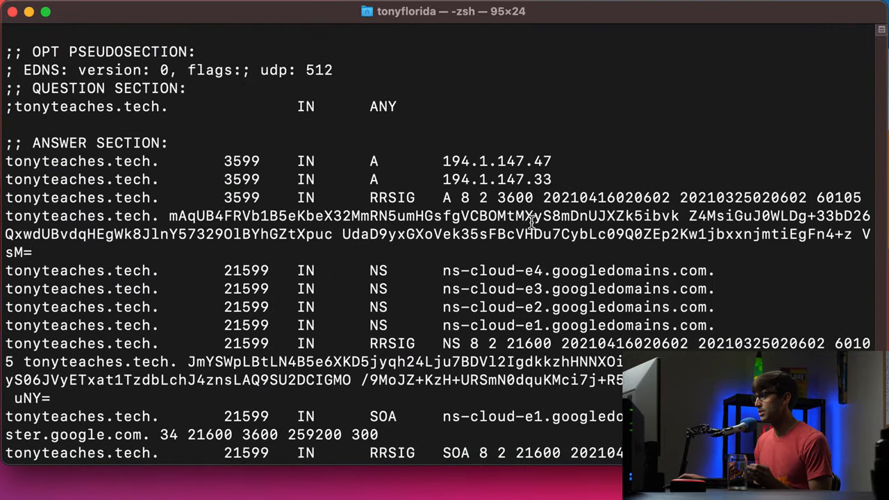
Step: Copy the A record address 194.1.147.33 via the context menu
double_click(518, 179)
right_click(518, 179)
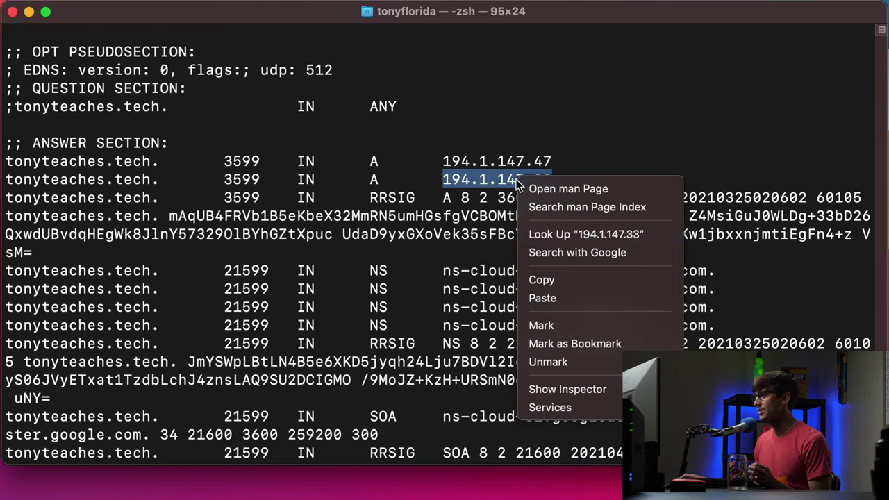
click(549, 280)
scroll(562, 300, down, 5)
scroll(563, 300, down, 5)
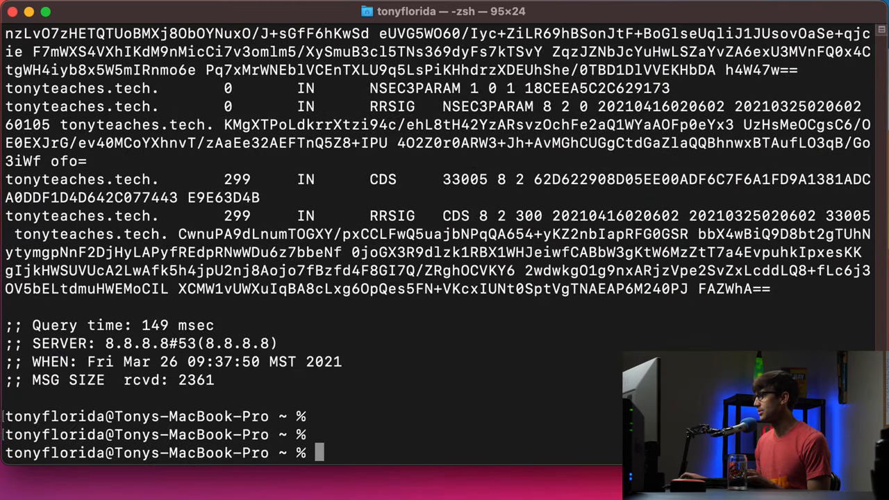
text(dig )
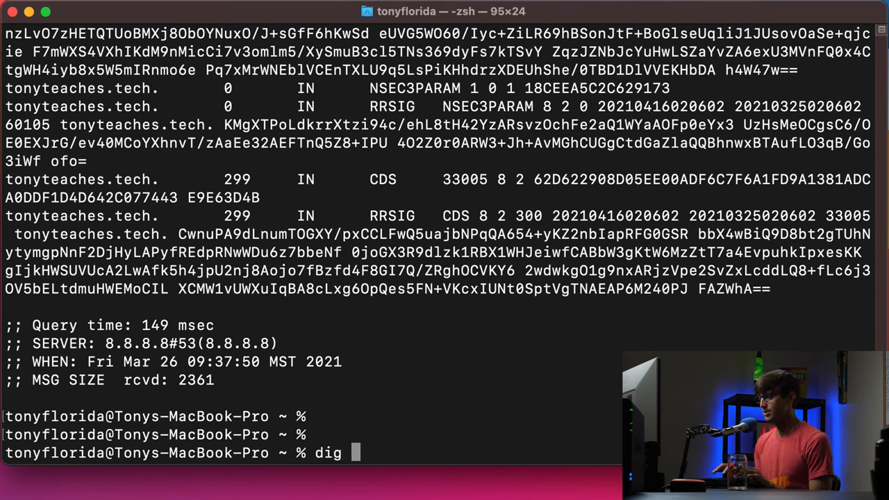
text(-x)
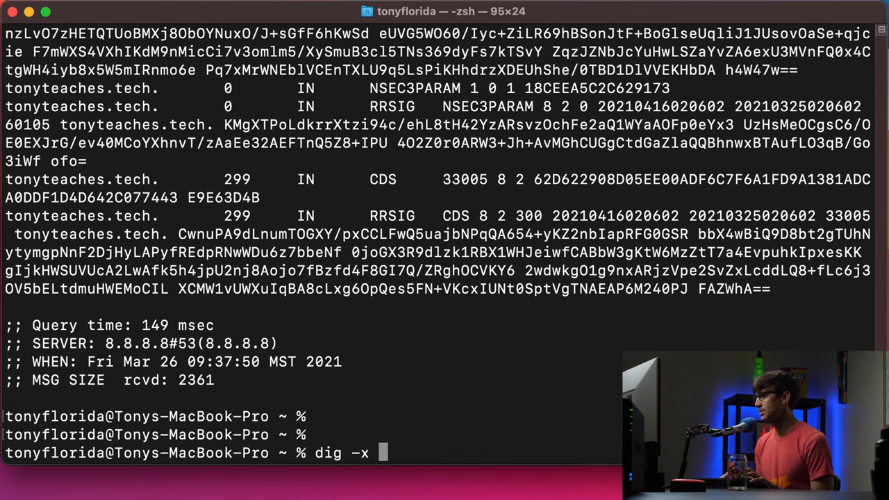
Step: Reverse-resolve 194.1.147.33 with dig -x and highlight the returned PTR name wpx.net
key(super+v)
key(Return)
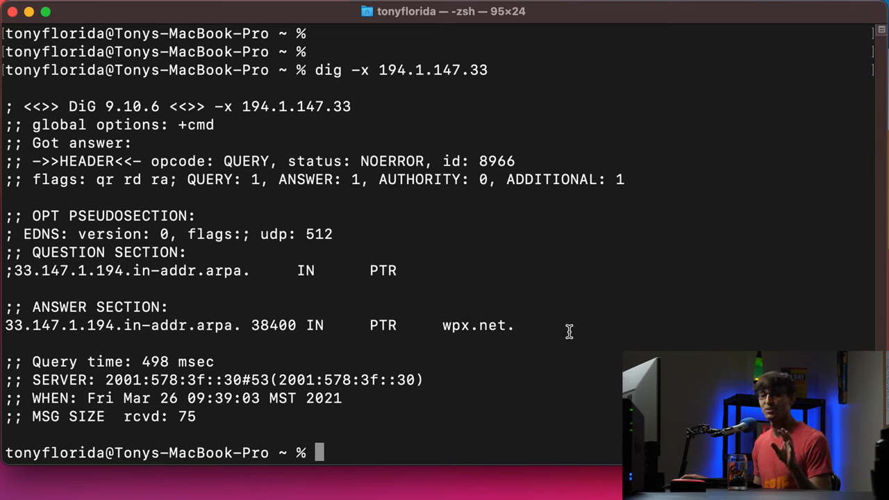
double_click(449, 328)
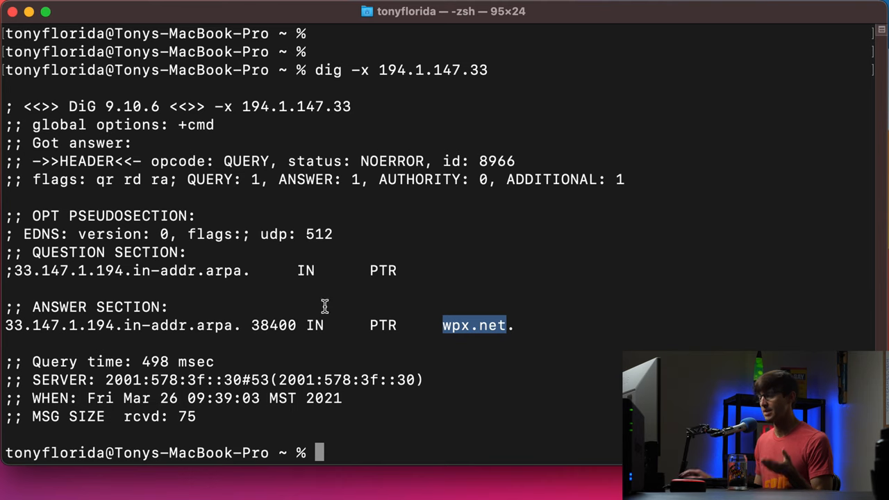
key(Return)
key(Return)
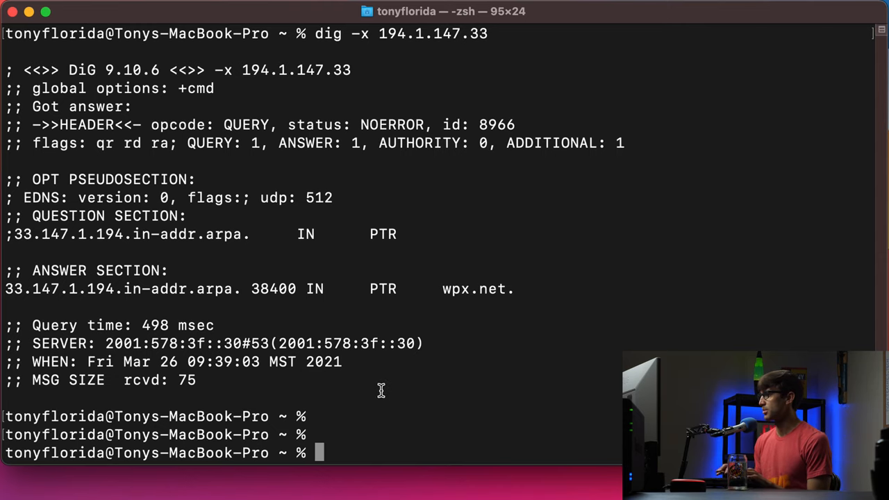
text(dig)
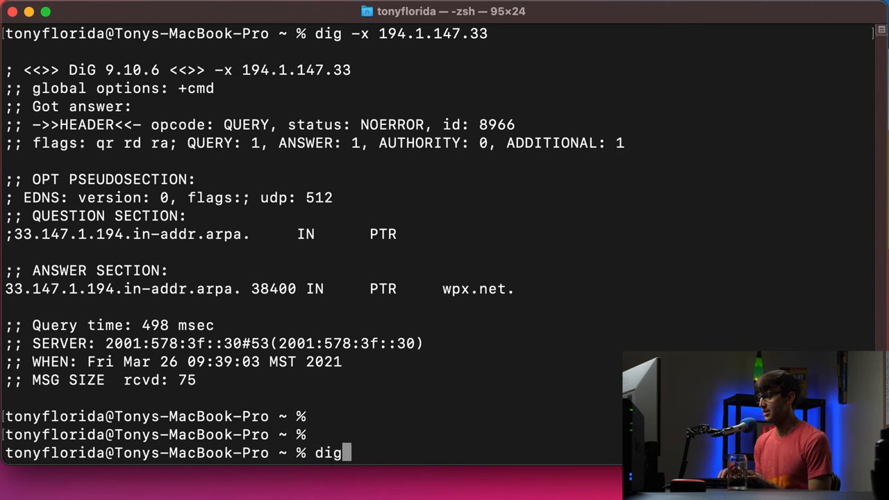
text( site)
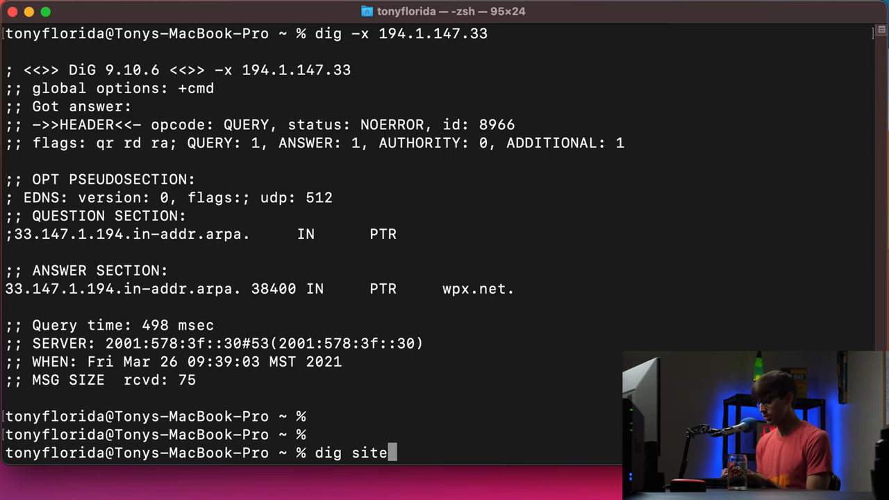
text(6.xyz)
Step: Look up site6.xyz with dig and pick out its address 74.207.225.116
key(Return)
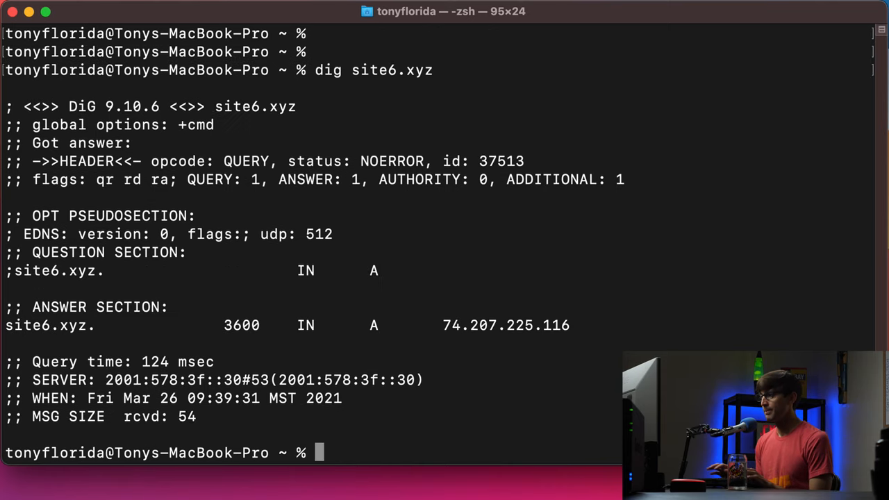
double_click(457, 325)
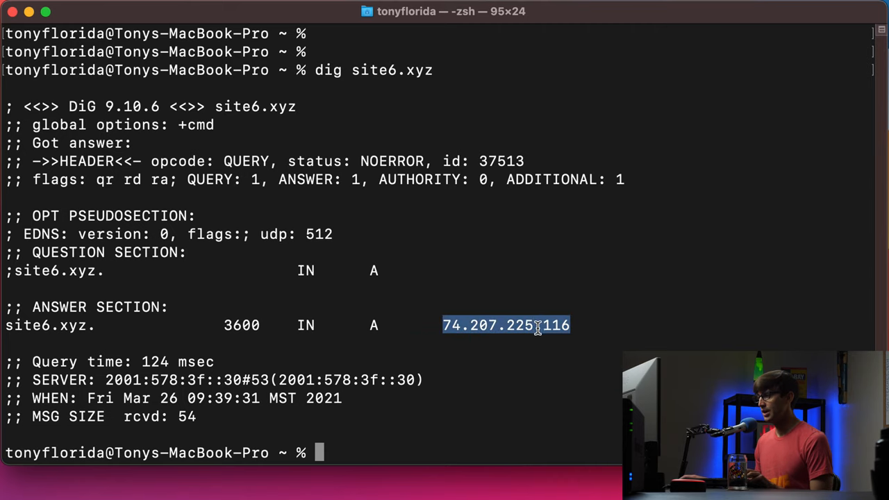
key(Return)
text(dig -)
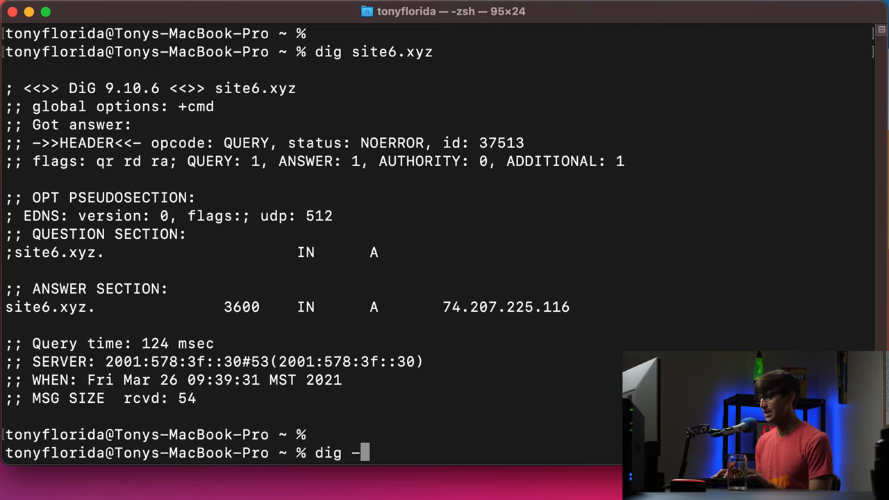
text(x)
Step: Reverse-resolve 74.207.225.116 with dig -x and highlight the PTR answer site6.xyz
double_click(552, 304)
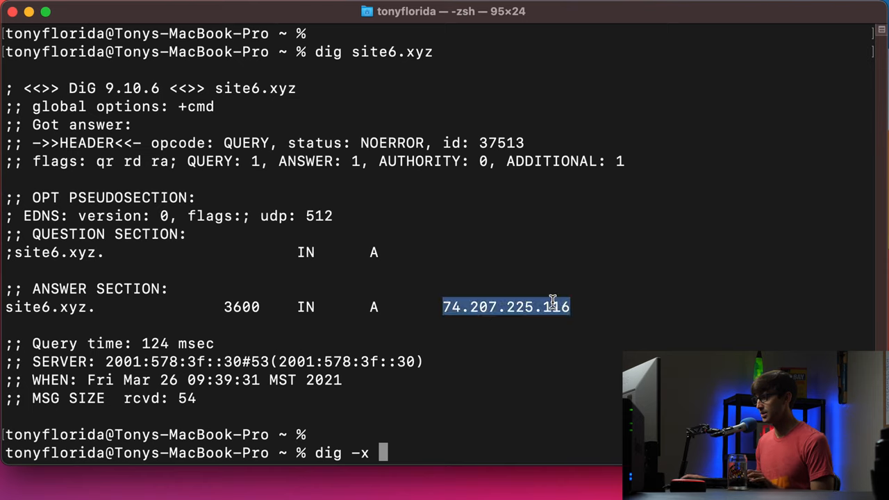
key(super+shift+v)
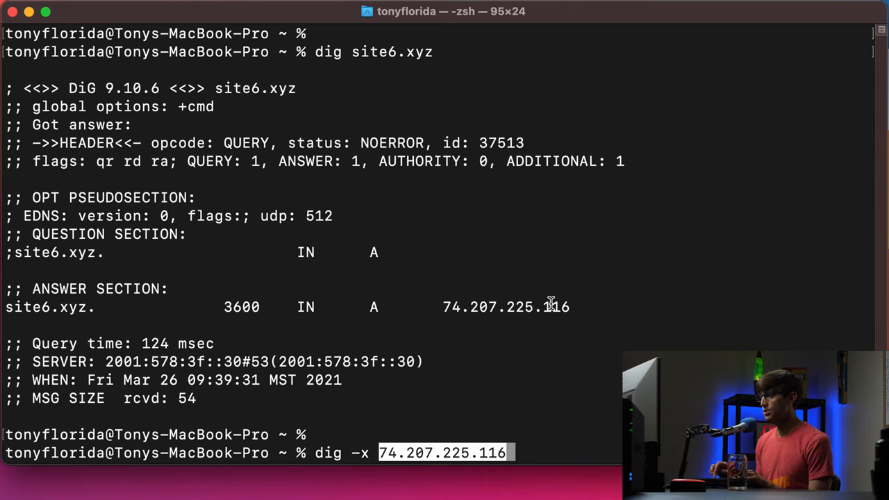
key(Return)
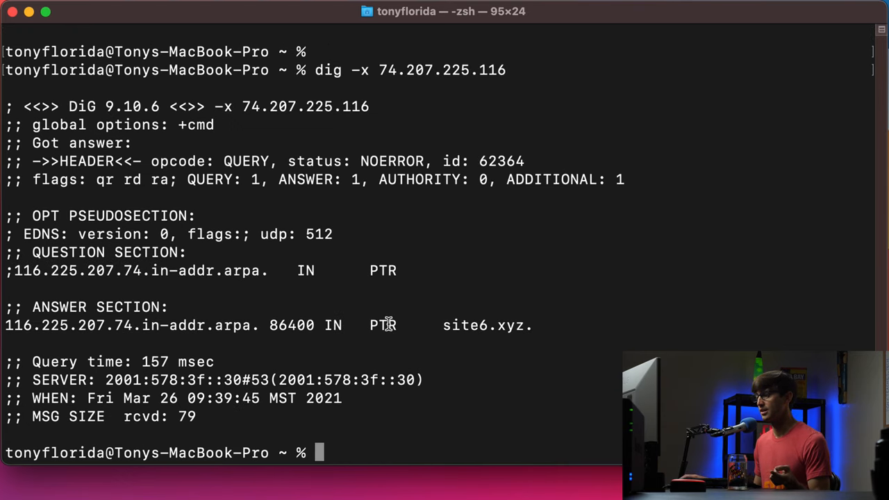
drag(370, 325, 529, 327)
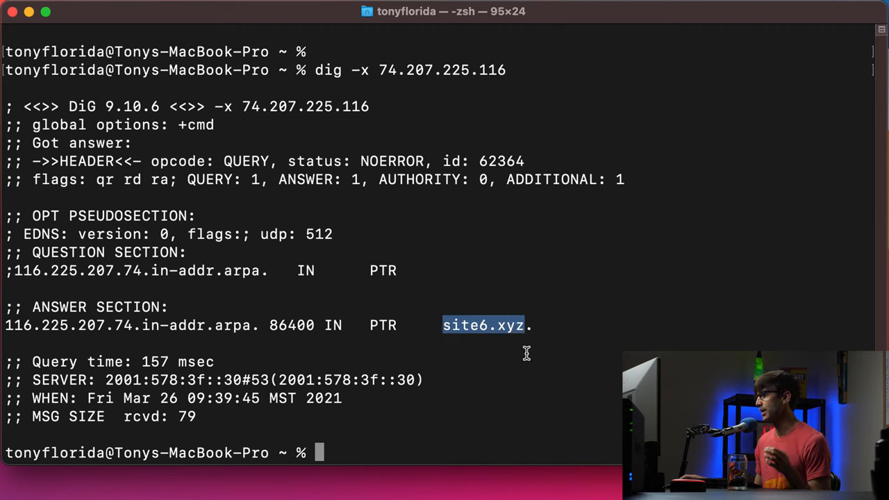
Step: Run dig tonyteaches.tech +trace to show the delegation path from root through .tech nameservers
key(Return)
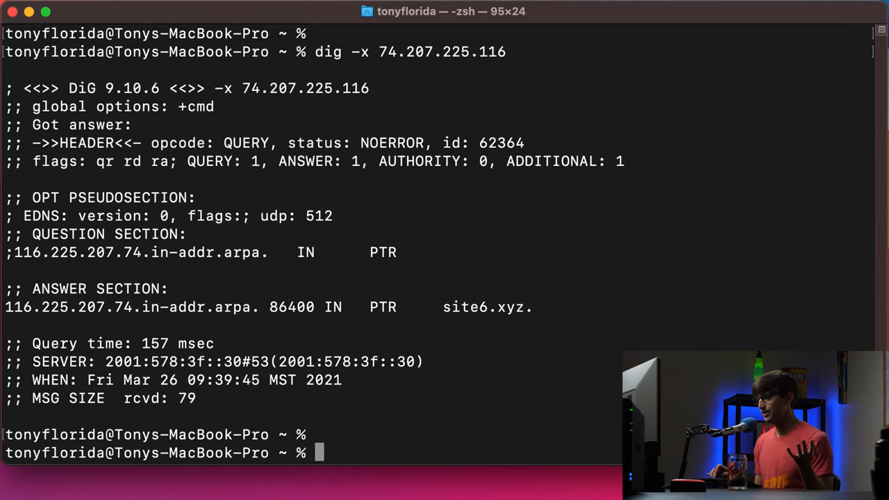
key(Return)
key(Return)
key(Return)
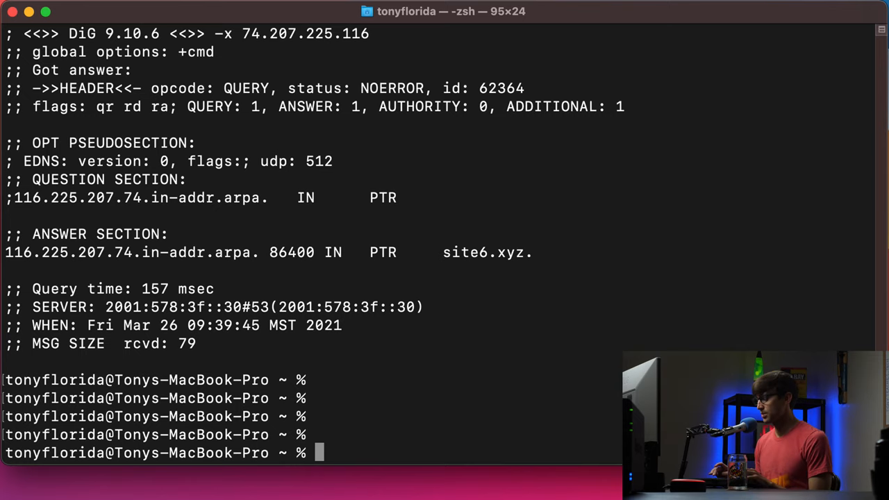
key(Return)
key(Return)
key(Return)
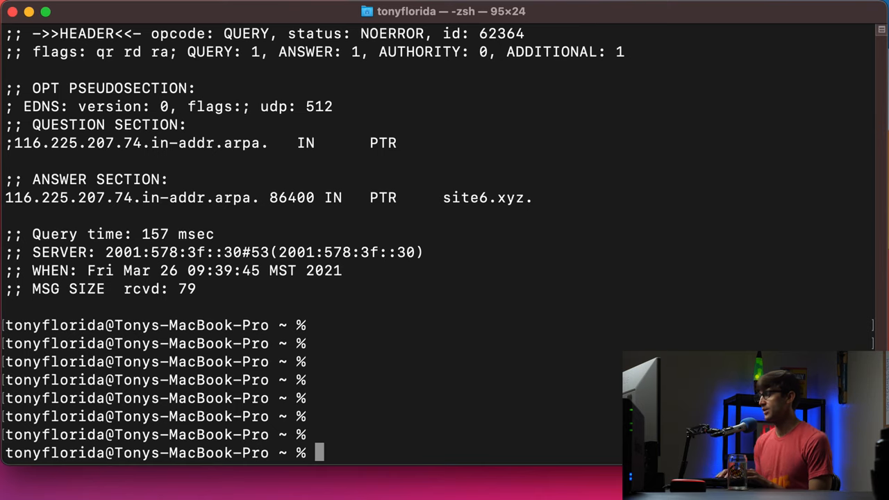
text(d)
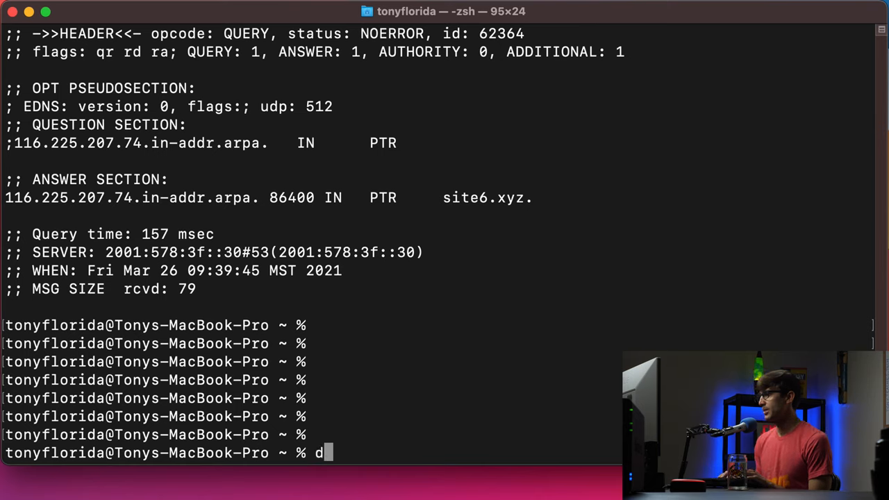
text(i)
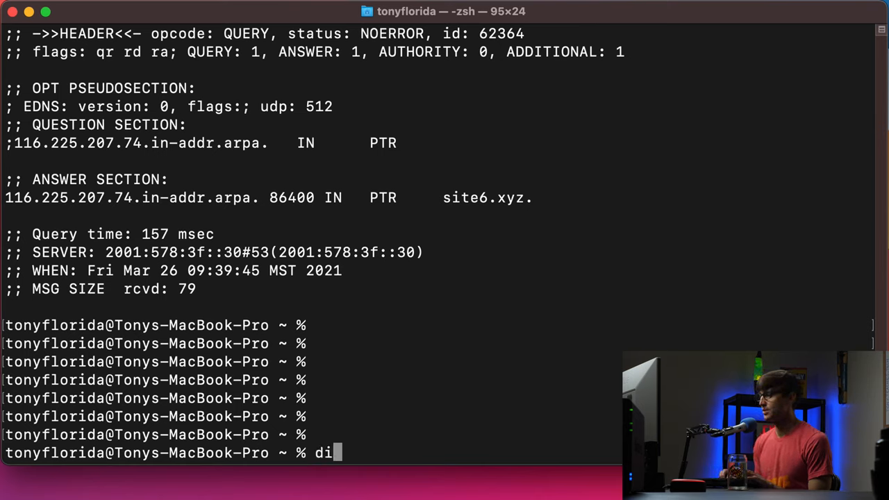
text(g tonyteac)
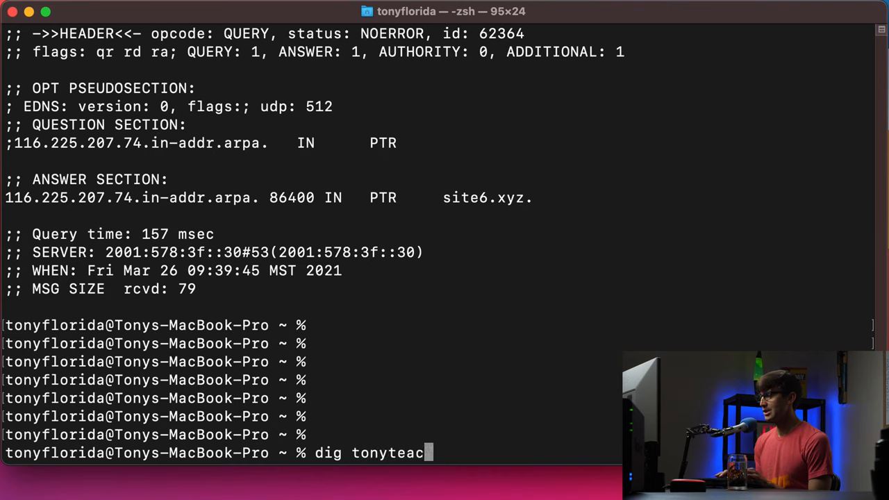
text(hes.tech +)
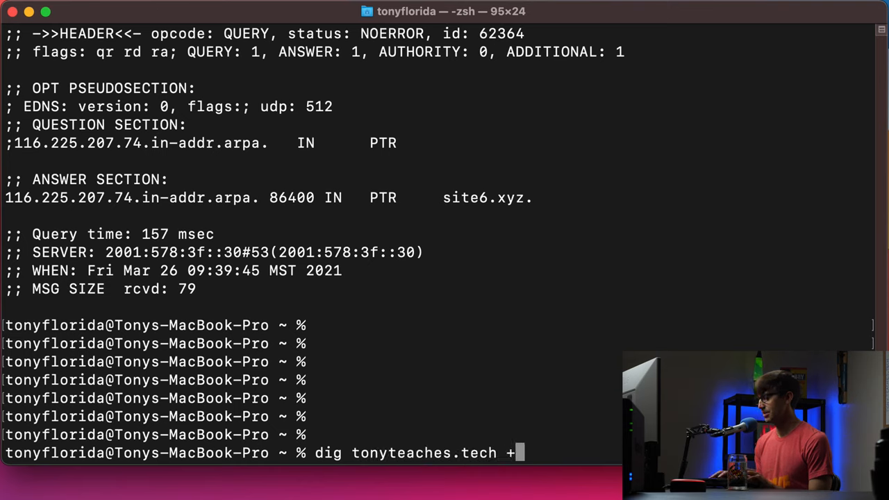
text(trace)
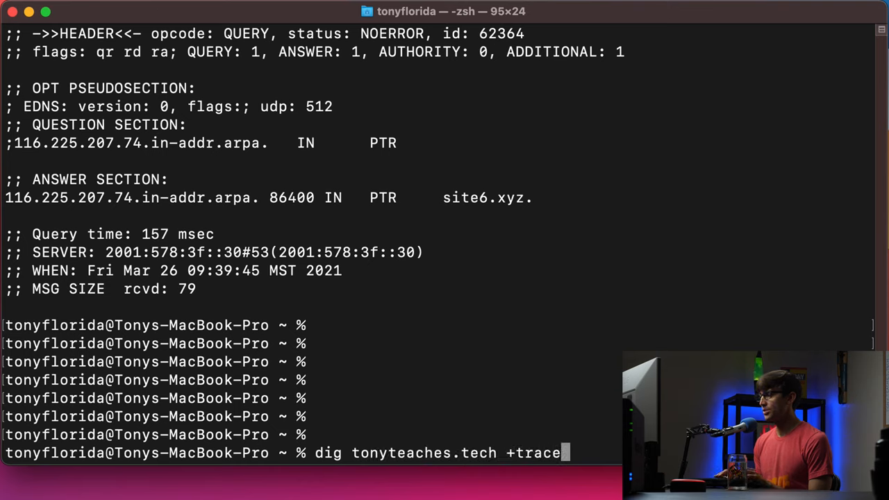
key(Return)
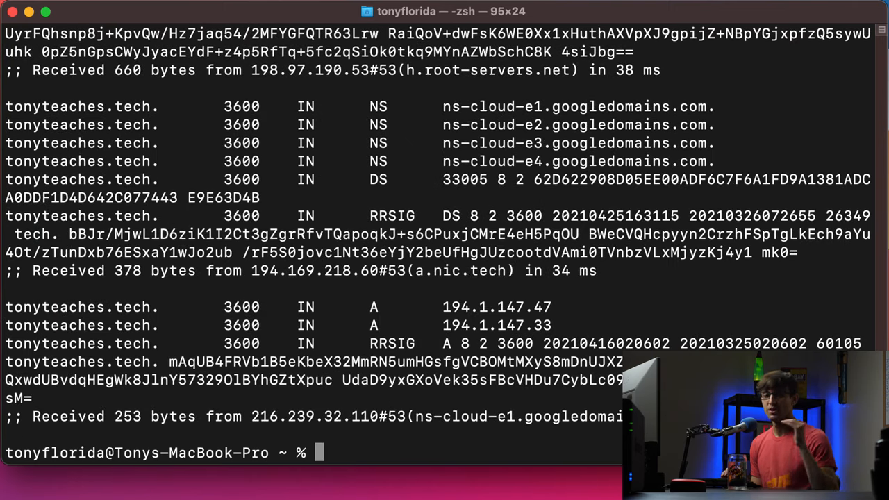
scroll(440, 374, up, 5)
scroll(440, 375, up, 5)
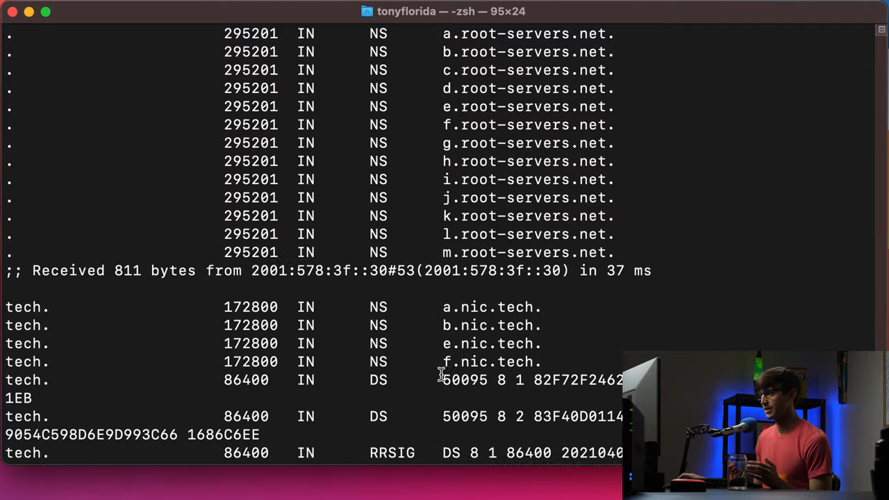
scroll(440, 375, up, 5)
scroll(284, 364, down, 3)
scroll(283, 364, down, 2)
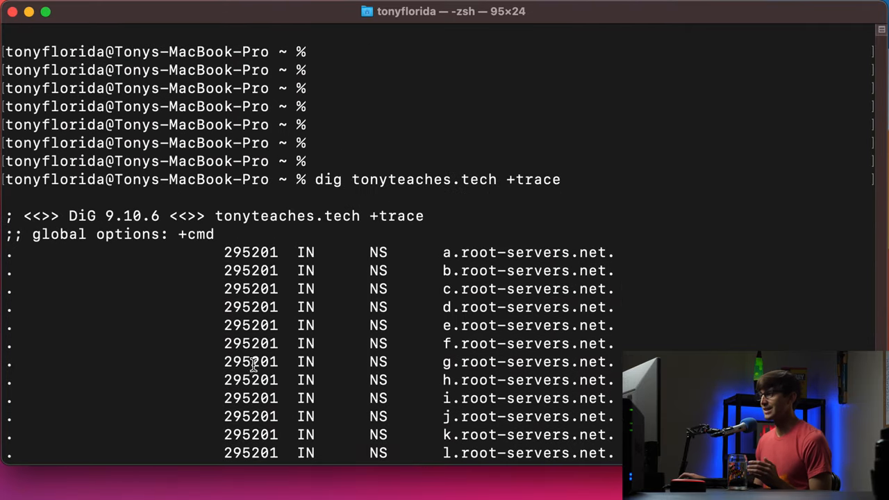
scroll(285, 361, down, 2)
scroll(288, 351, down, 2)
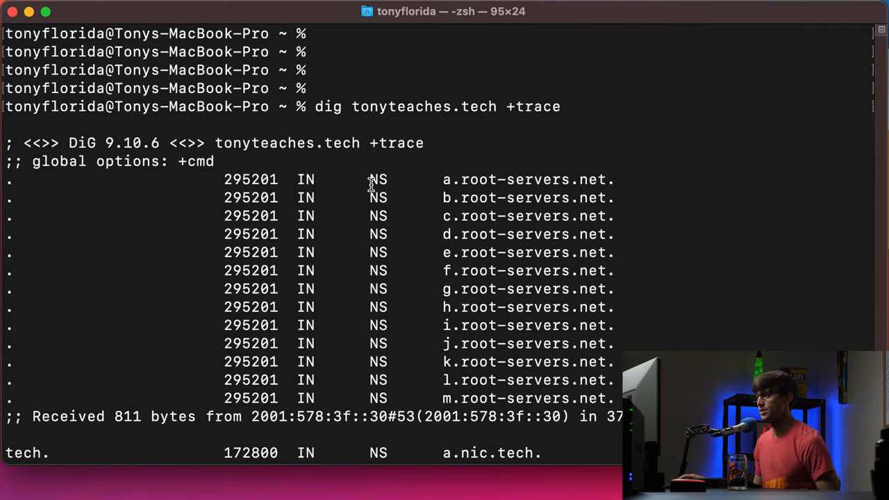
drag(443, 179, 622, 402)
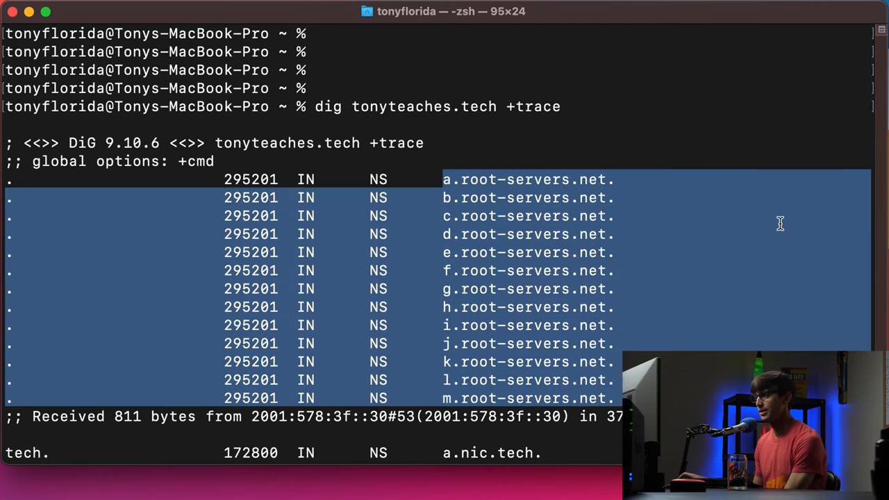
scroll(779, 223, down, 3)
scroll(757, 250, down, 3)
click(694, 266)
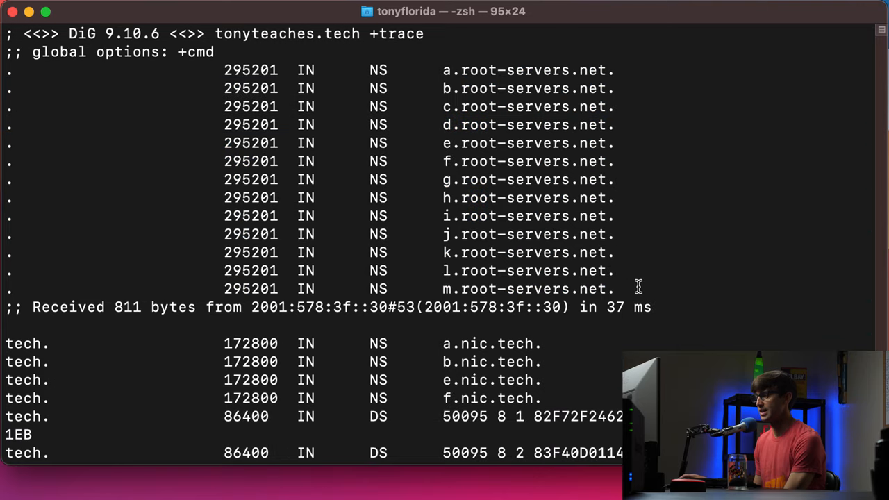
scroll(667, 278, up, 4)
scroll(638, 284, down, 2)
scroll(637, 284, down, 3)
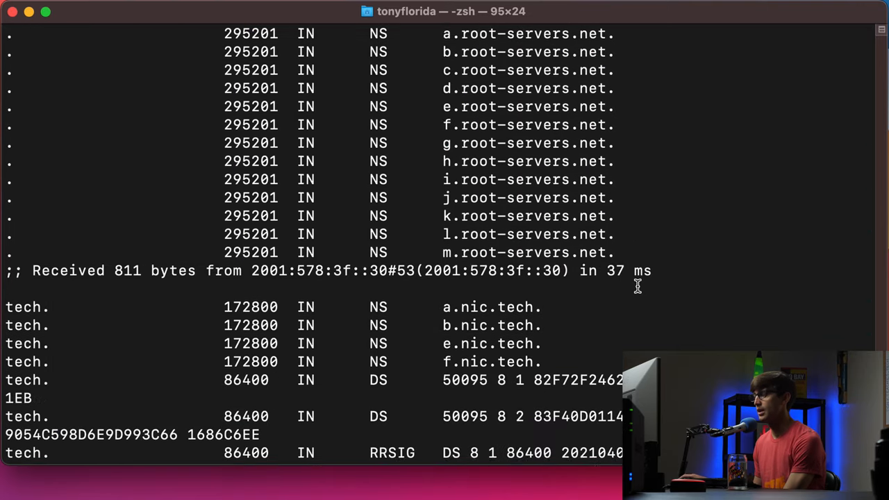
scroll(632, 286, down, 5)
drag(595, 292, 375, 232)
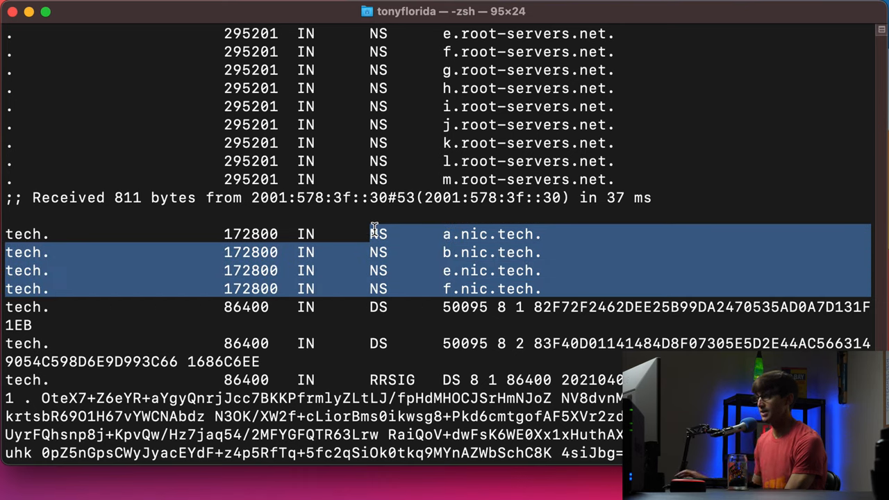
double_click(524, 252)
drag(497, 252, 532, 252)
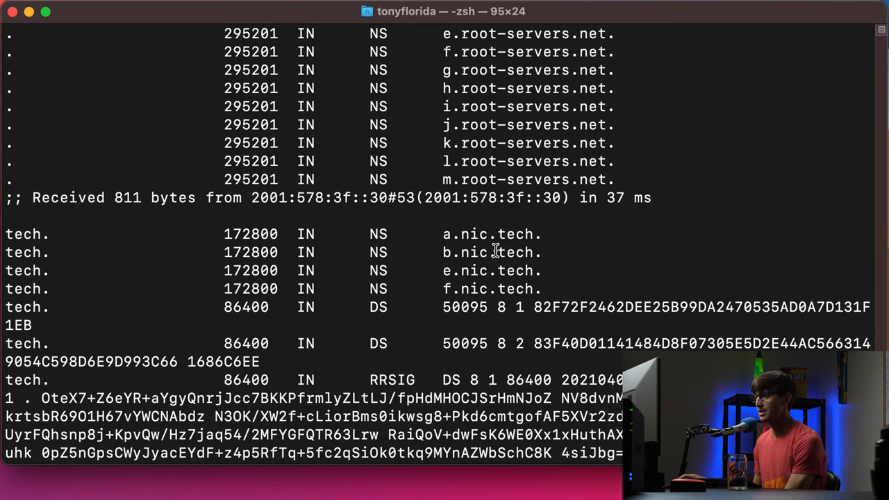
scroll(486, 264, down, 3)
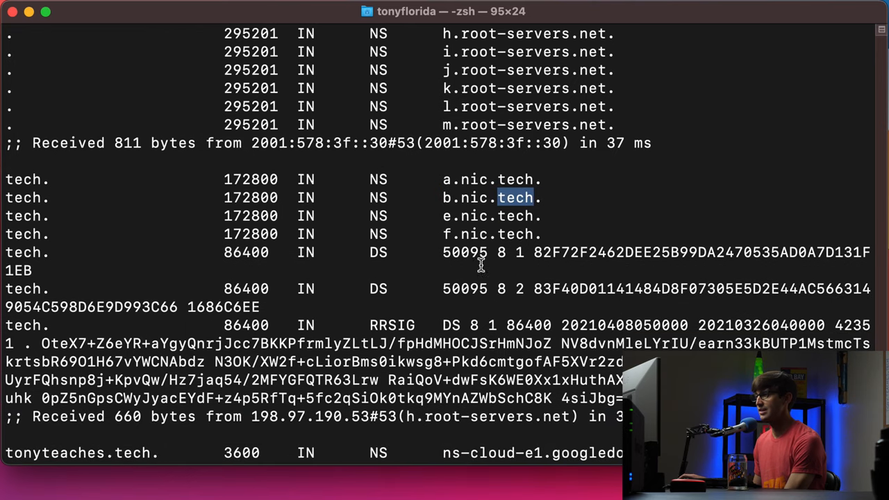
scroll(479, 264, down, 2)
scroll(476, 265, down, 3)
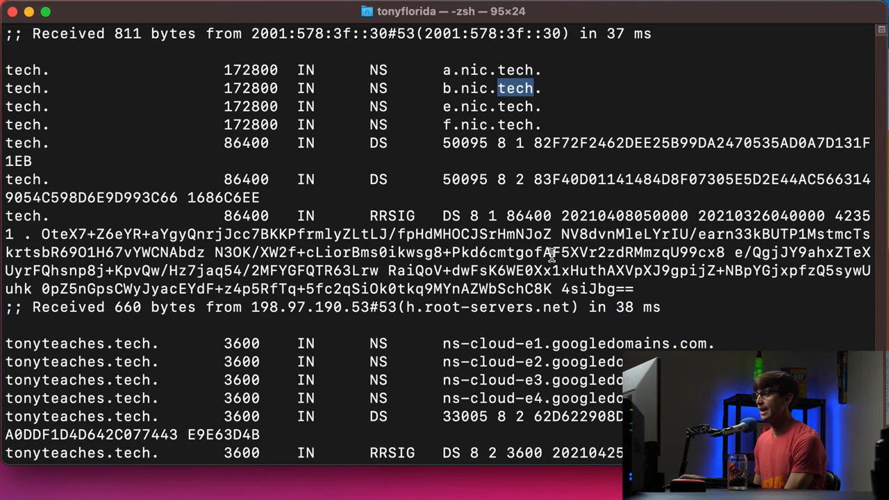
scroll(521, 271, down, 3)
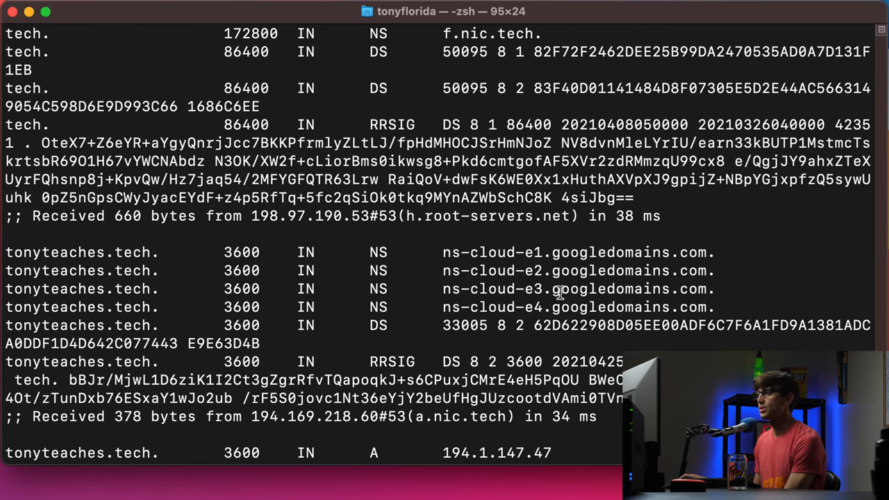
drag(553, 288, 723, 284)
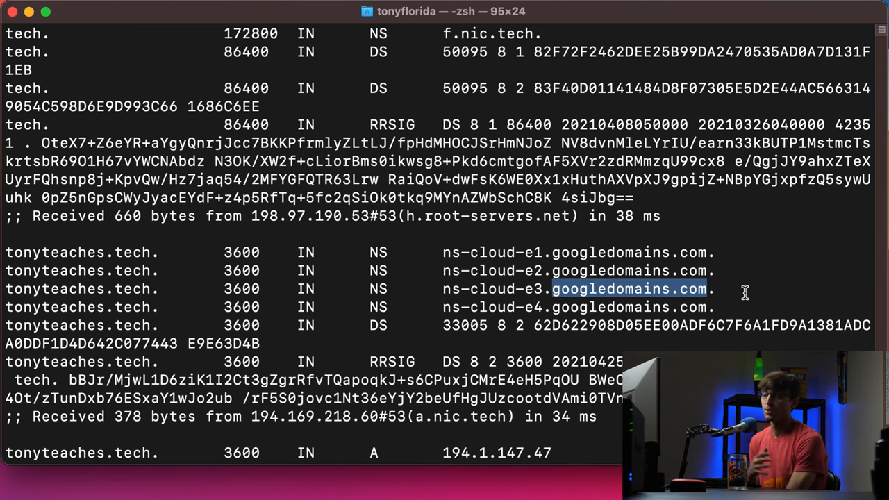
scroll(744, 292, down, 2)
scroll(744, 292, down, 3)
scroll(629, 323, down, 2)
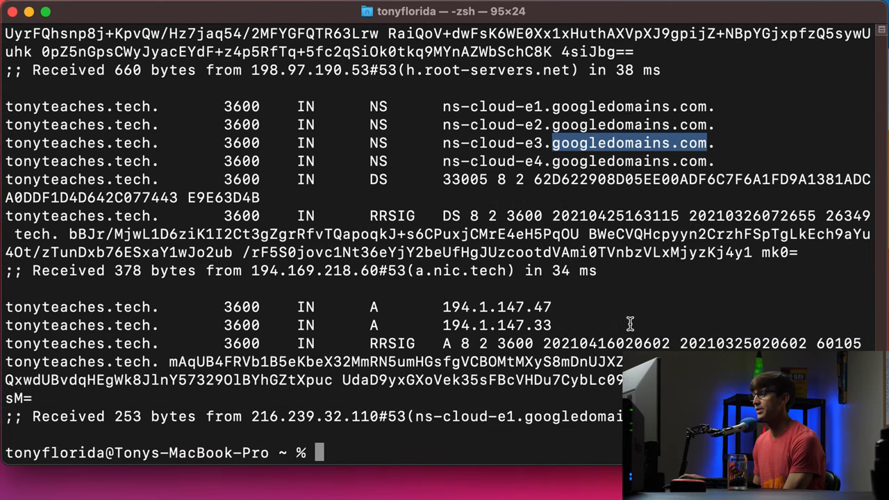
drag(559, 326, 275, 307)
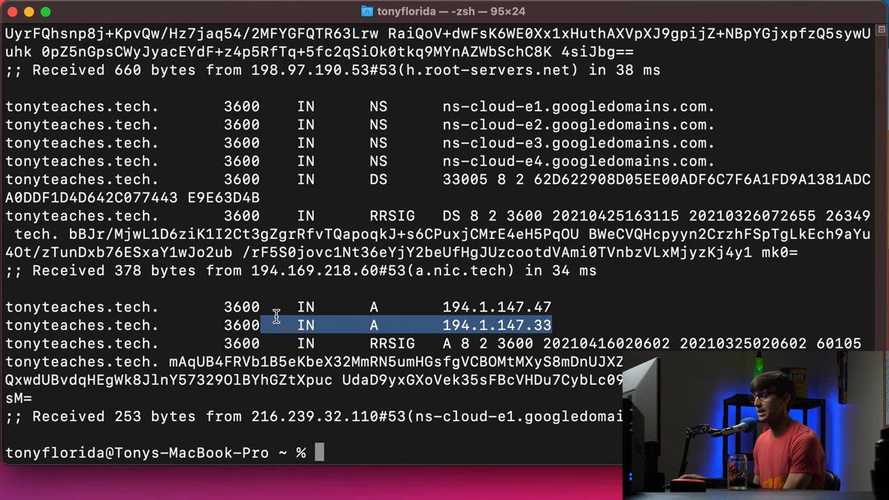
click(420, 338)
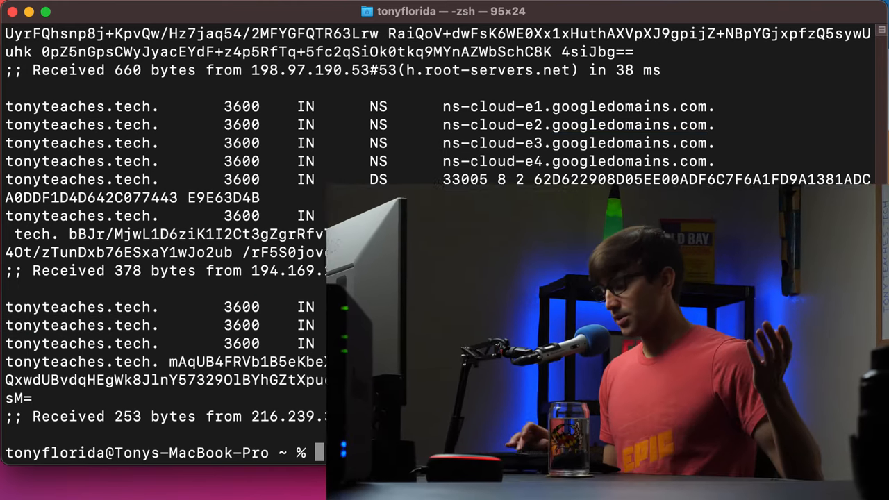